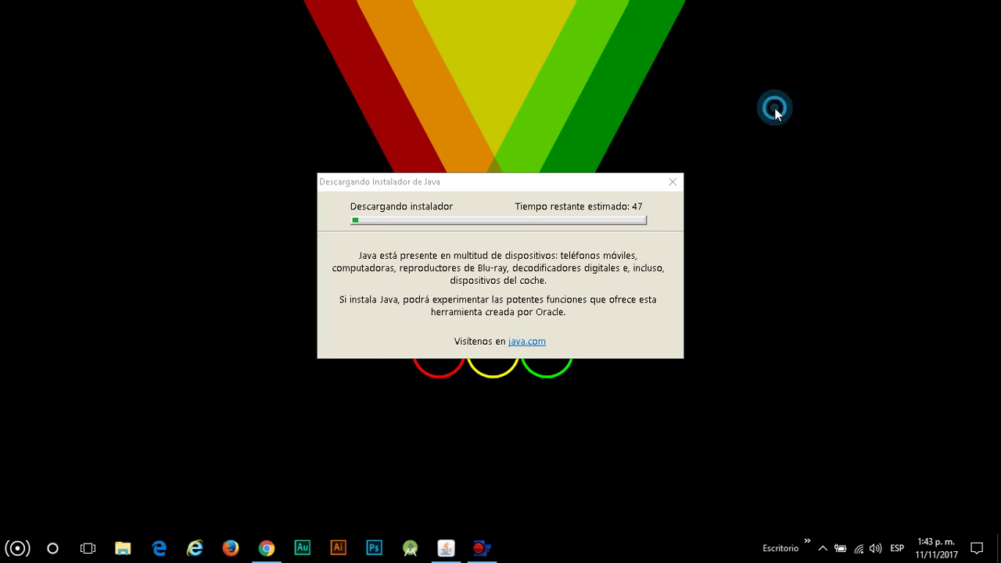
click(766, 134)
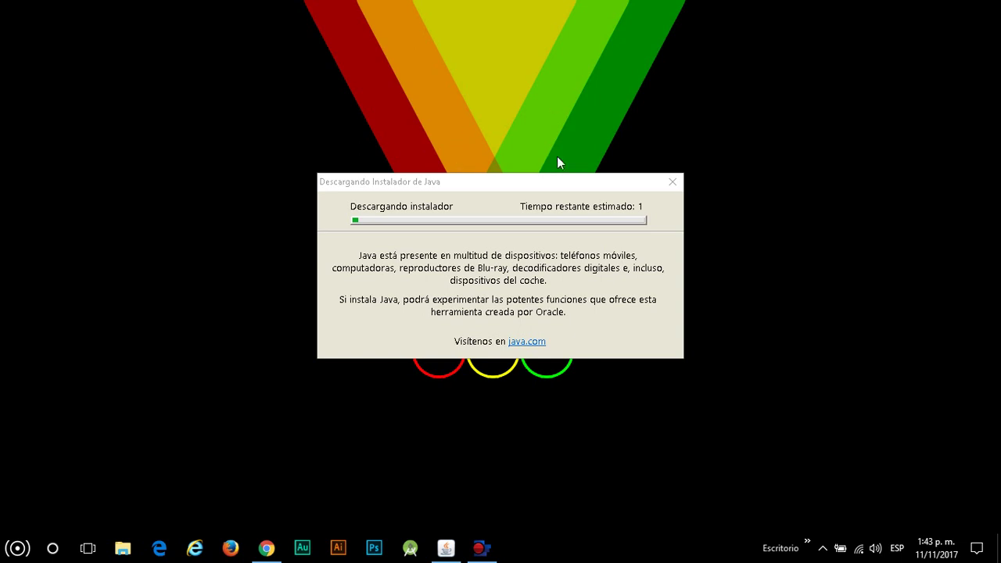
click(822, 548)
click(782, 199)
right_click(738, 98)
click(776, 140)
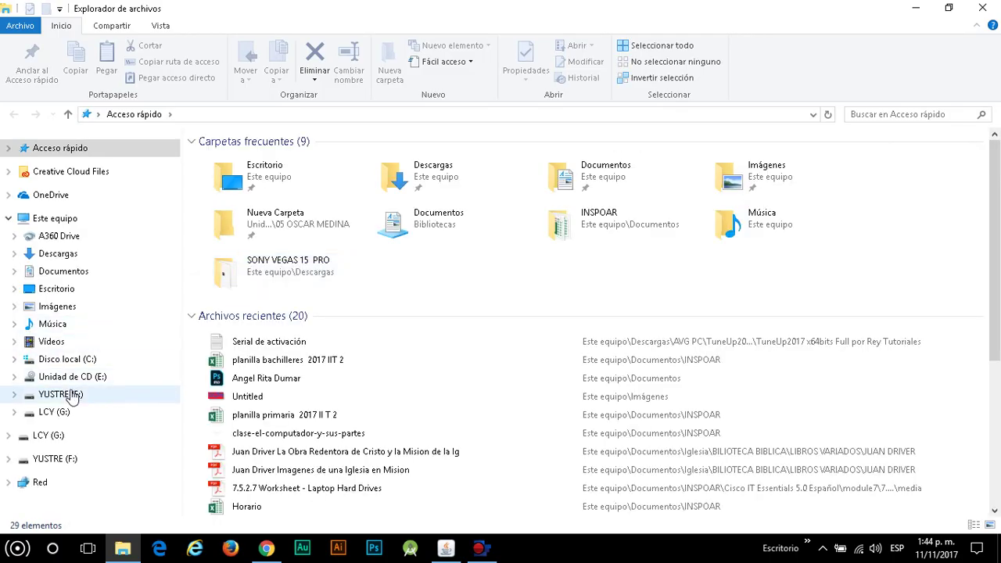
- Open the only folder on drive F: and select the adwcleaner_6.046 program
click(68, 394)
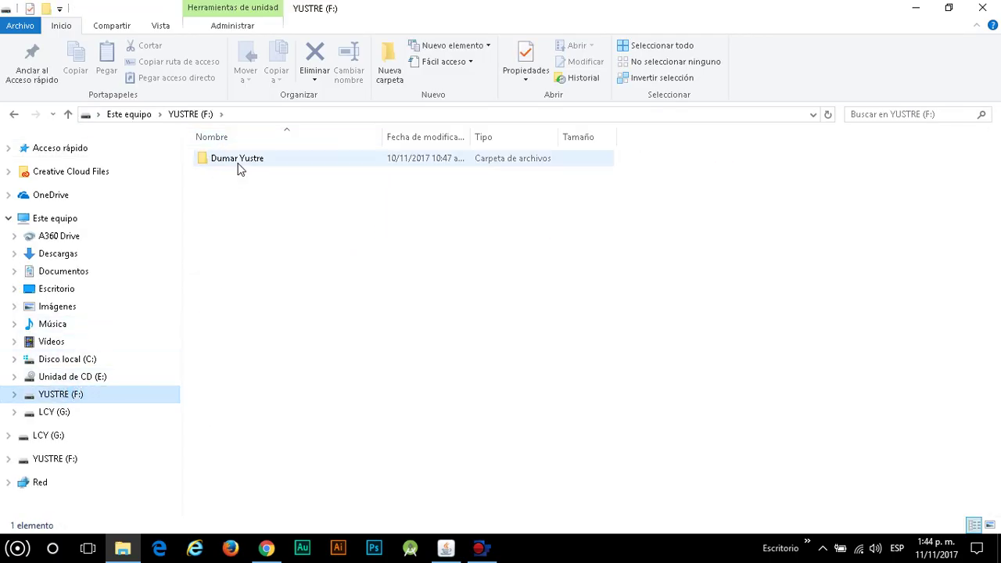
double_click(235, 163)
click(463, 239)
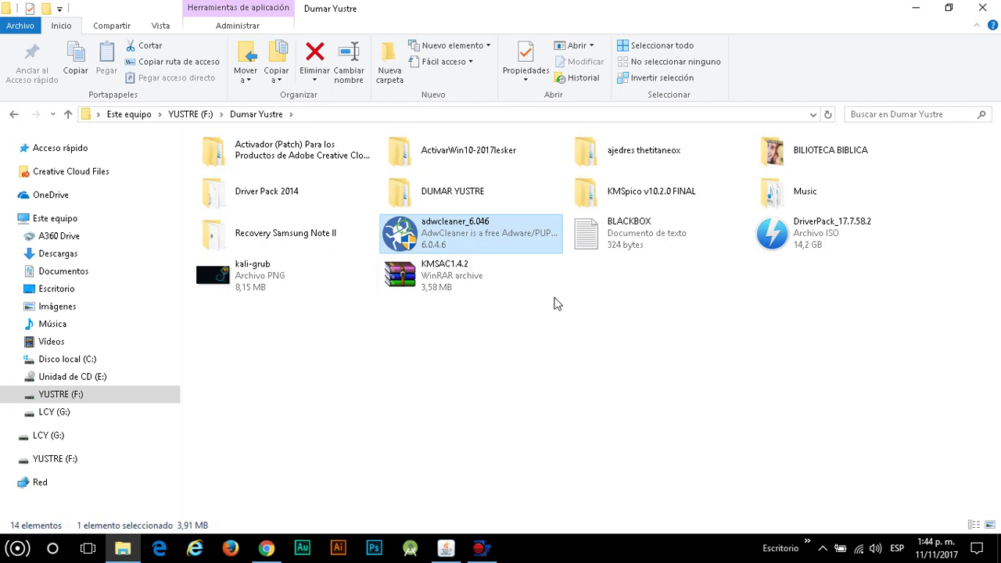
- Launch the Local Group Policy Editor by running GPEDIT.MSC
key(super+r)
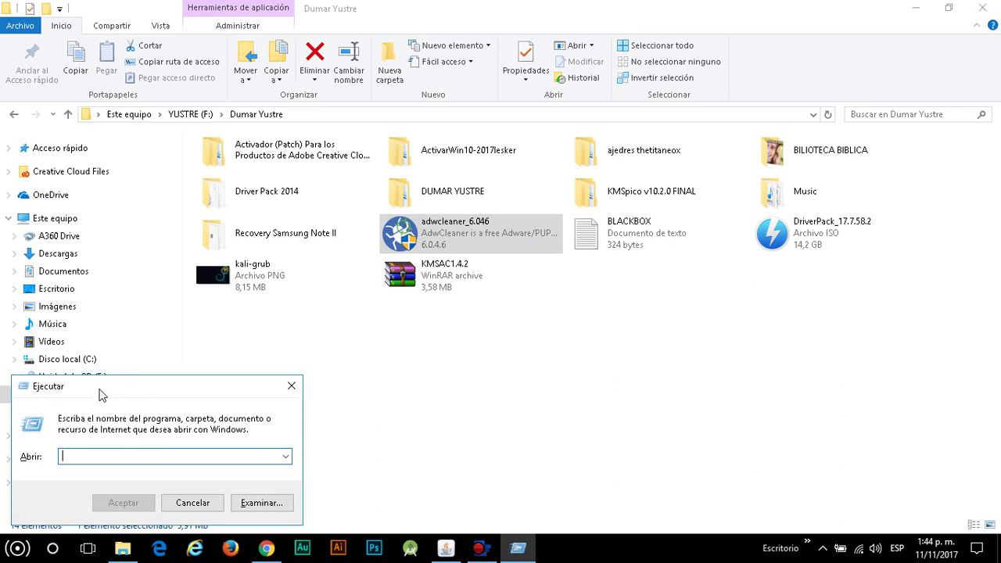
click(73, 457)
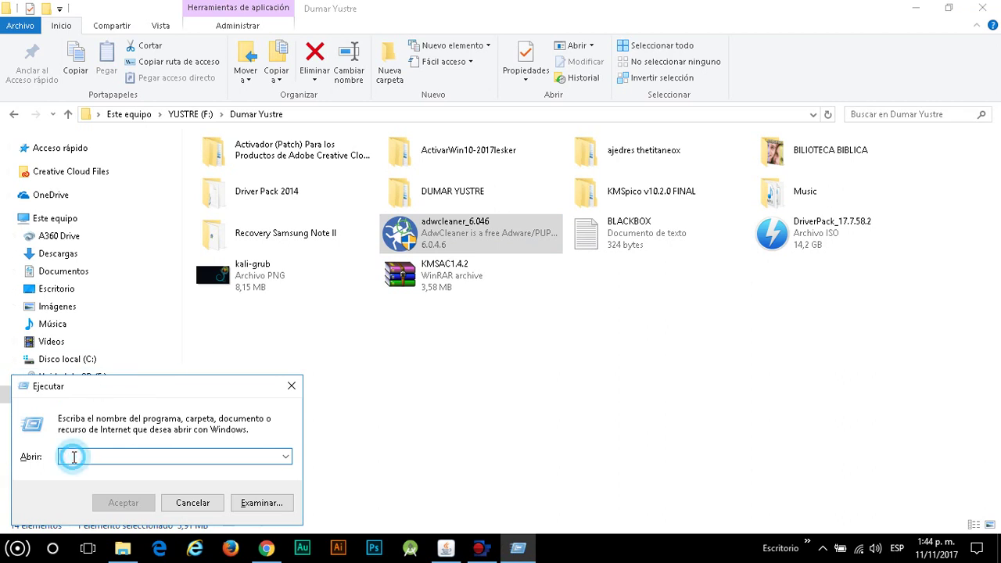
text(G)
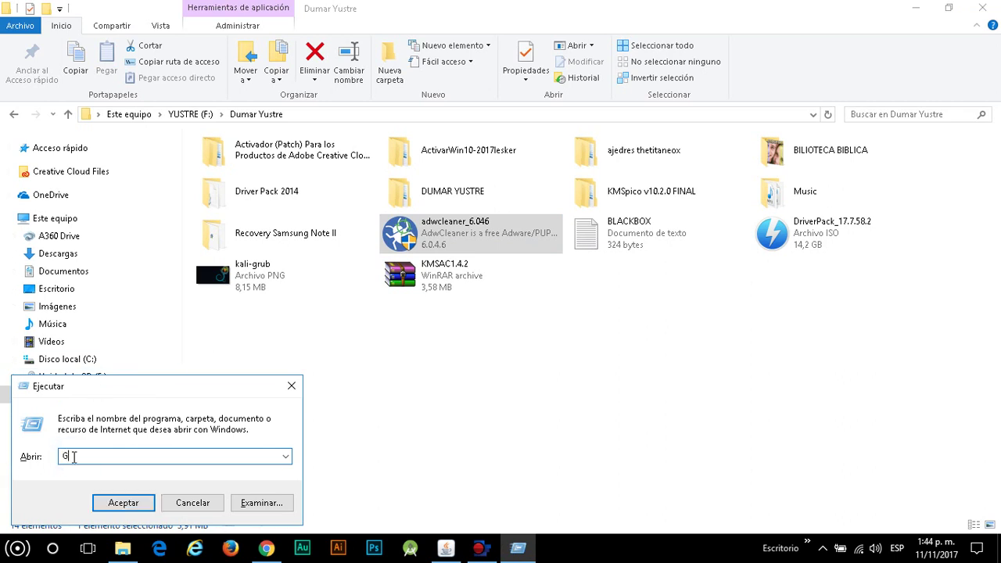
text(PEDIT.MSC)
key(Return)
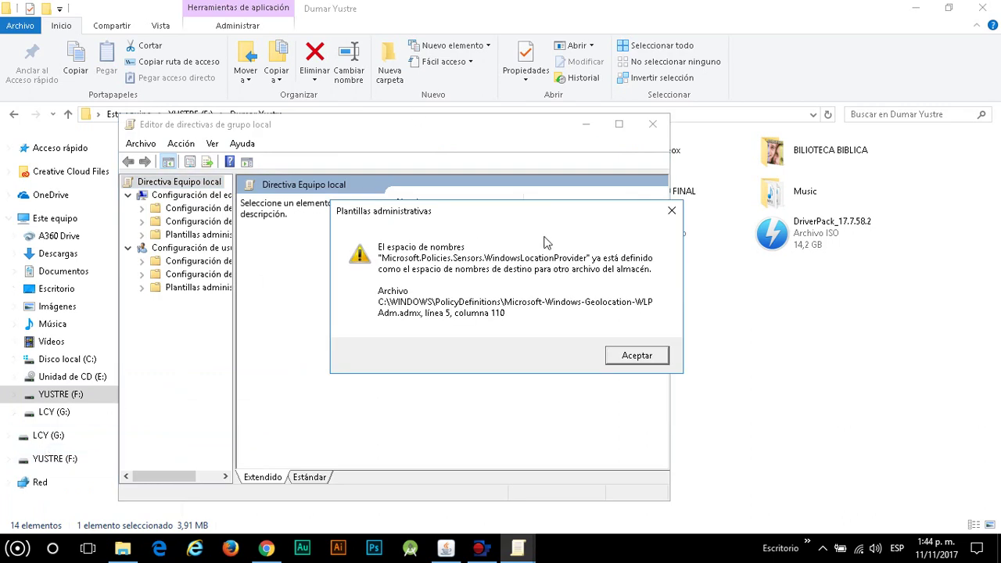
- Dismiss the two administrative template warnings, then maximize the policy editor and widen its tree so the full folder names fit
drag(528, 211, 449, 249)
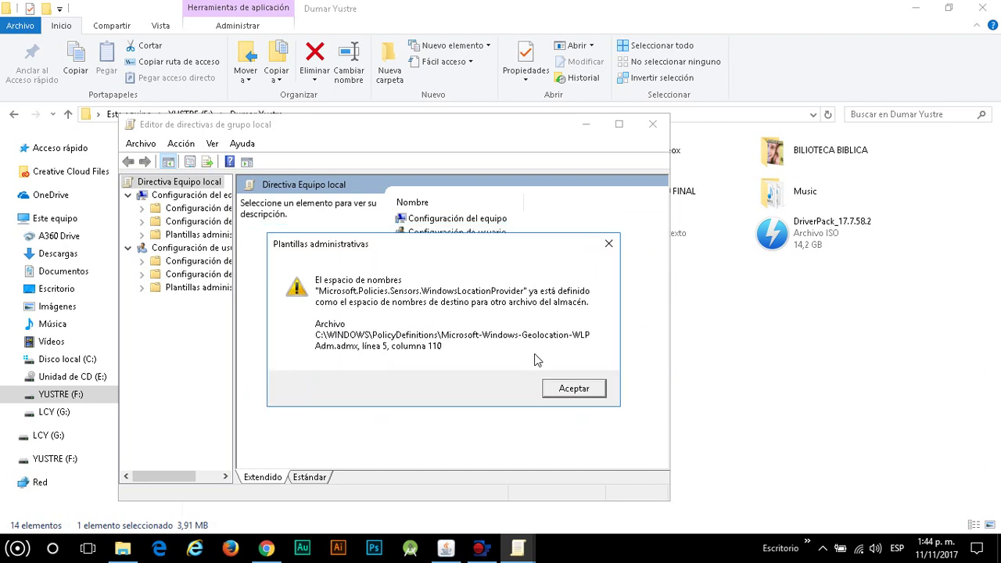
click(574, 398)
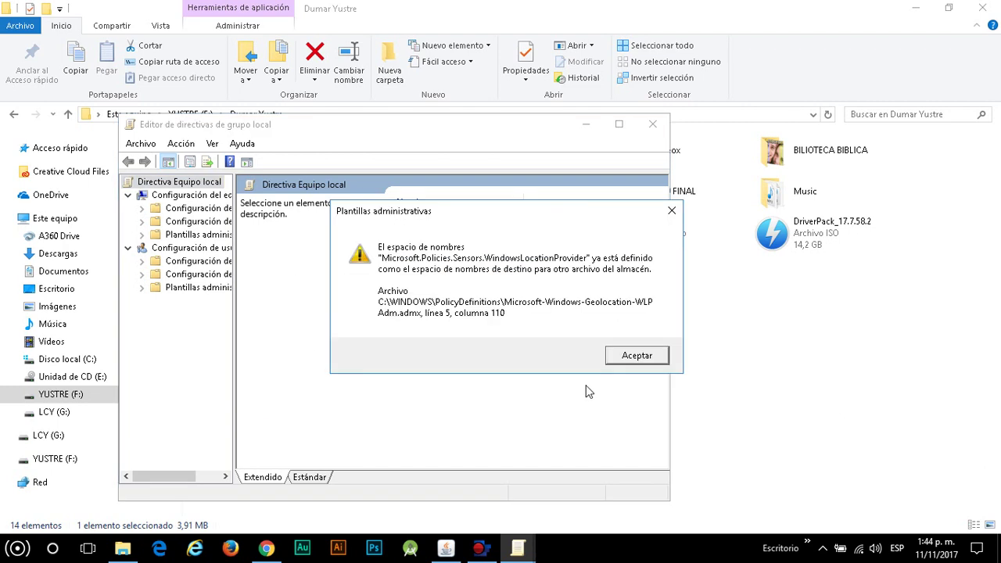
click(626, 363)
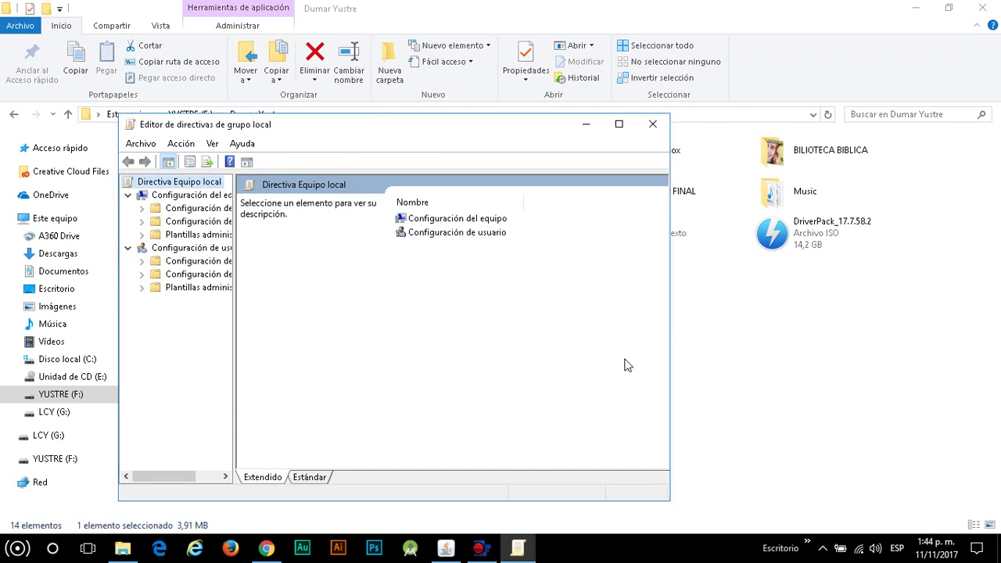
click(618, 124)
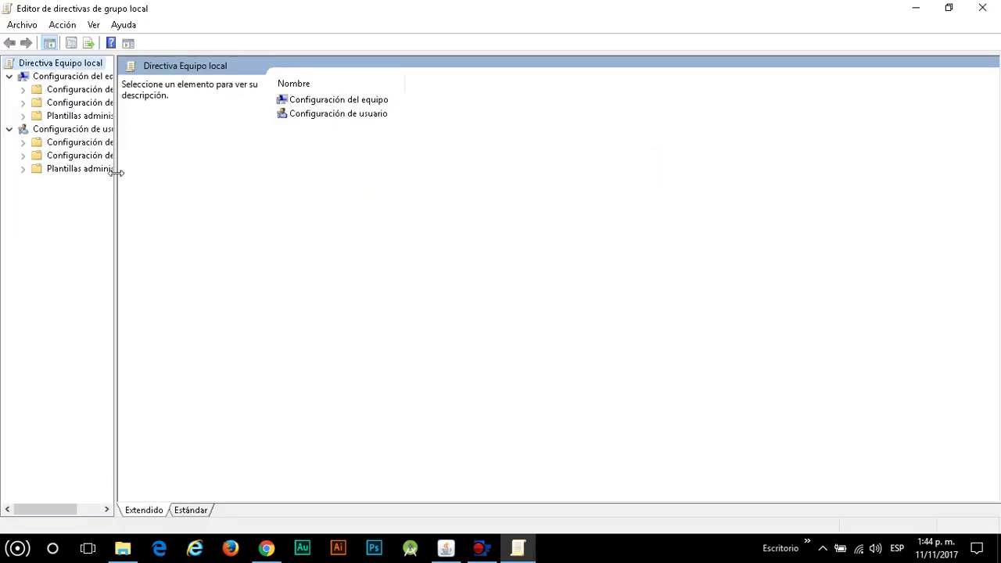
drag(115, 204, 225, 201)
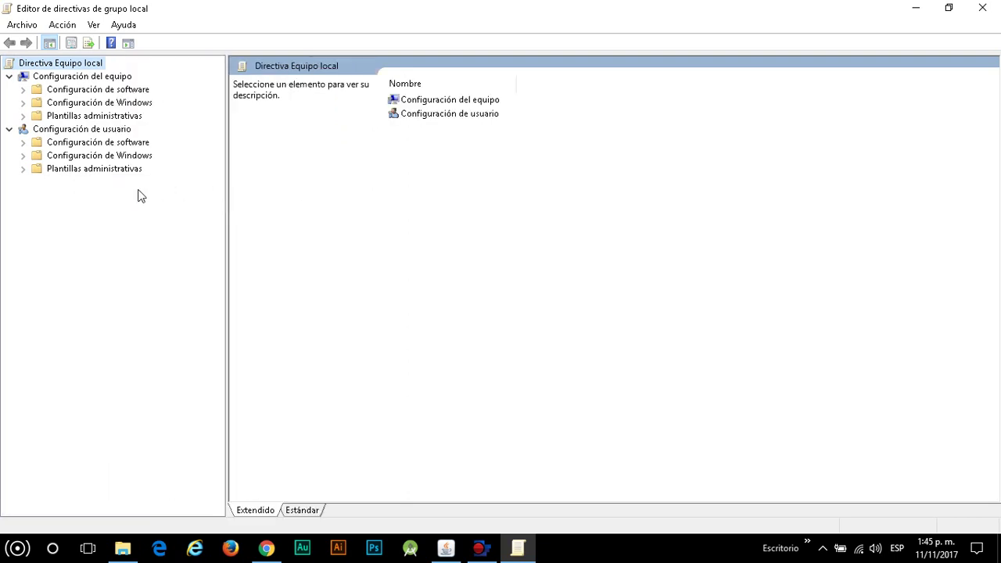
- Show the Sistema policies under Plantillas administrativas of Configuración de usuario
click(23, 170)
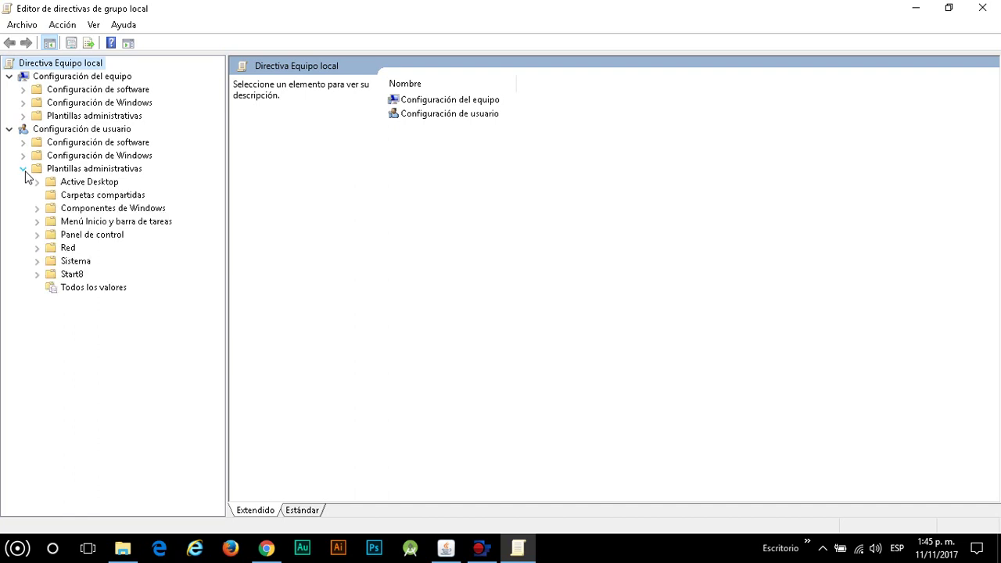
click(38, 263)
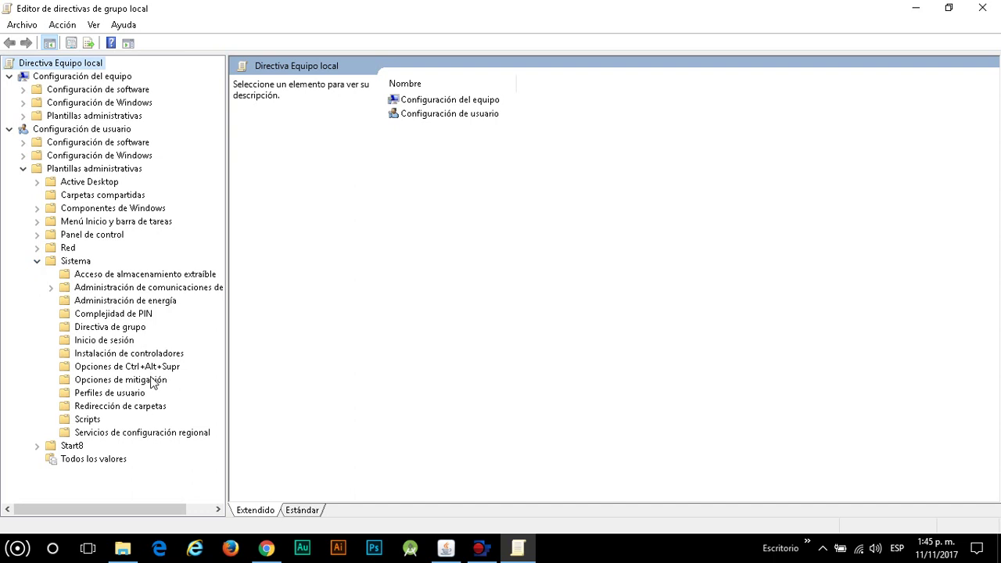
click(85, 265)
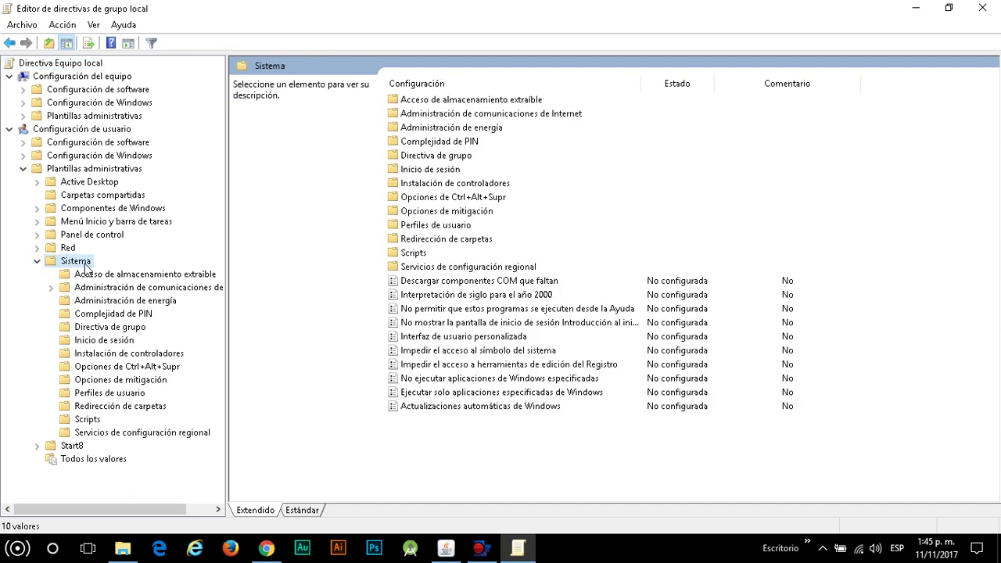
double_click(84, 264)
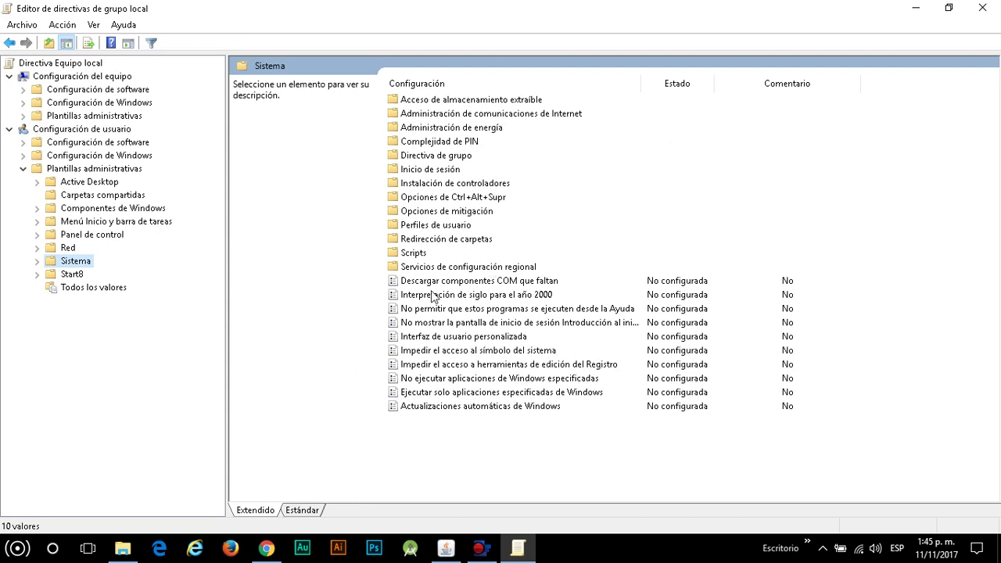
- Set the policy "No ejecutar aplicaciones de Windows especificadas" to Habilitada and open its list of disallowed applications
click(472, 381)
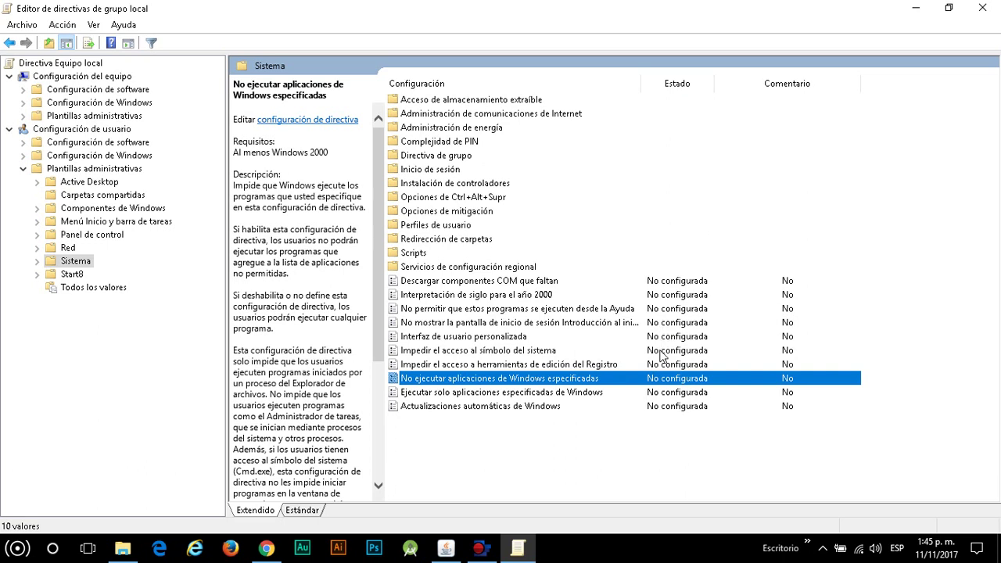
right_click(650, 380)
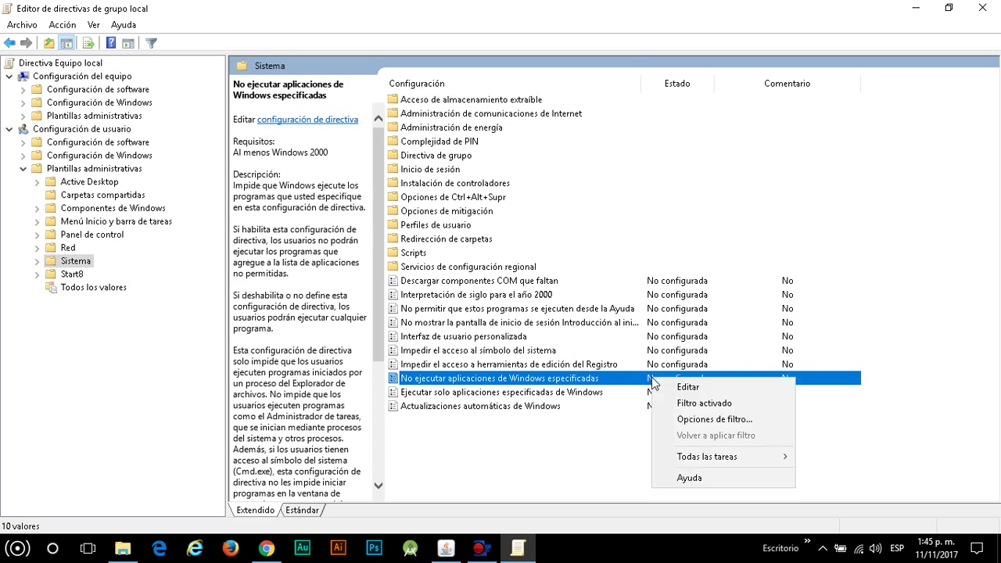
click(703, 387)
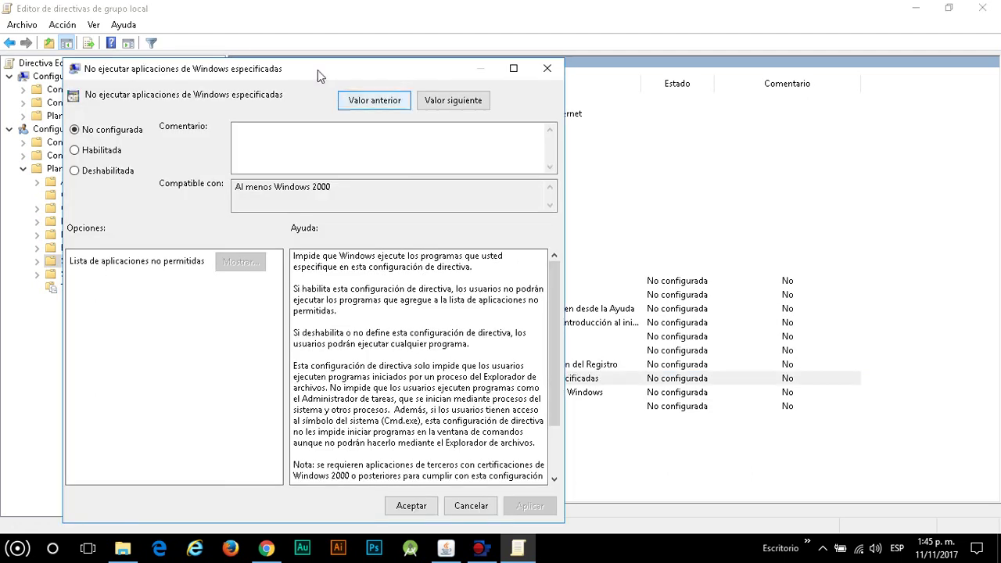
drag(226, 71, 414, 29)
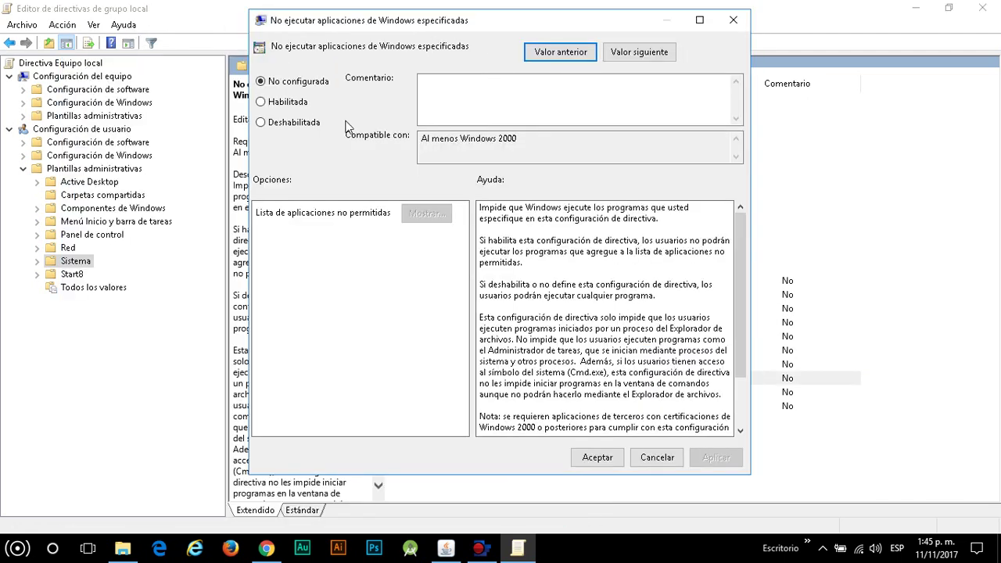
click(278, 105)
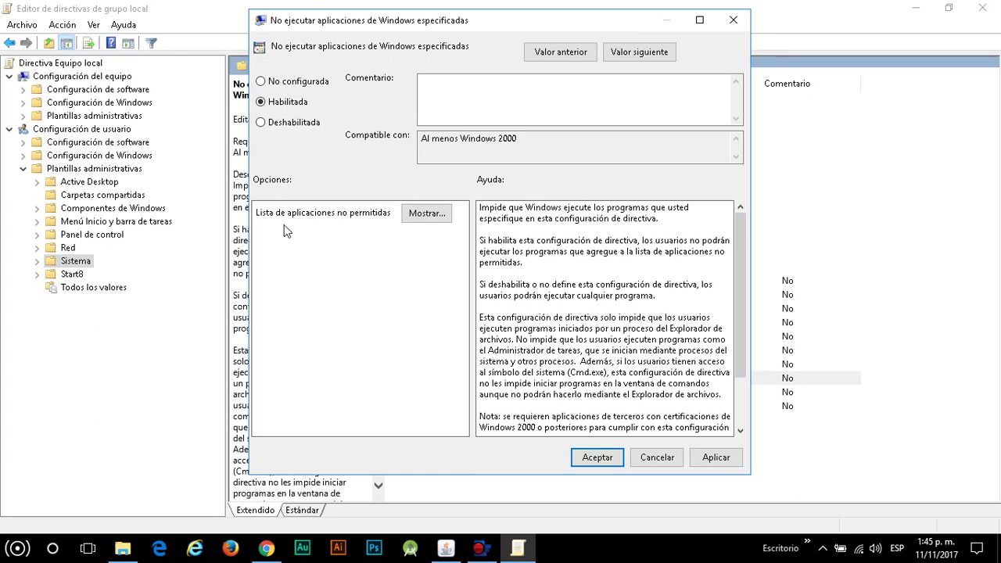
click(427, 213)
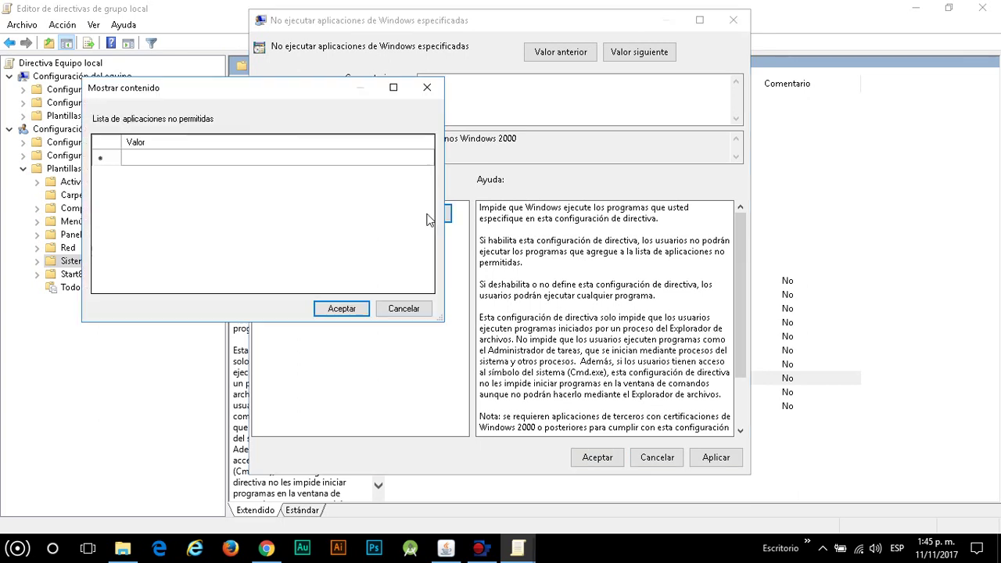
drag(199, 94, 462, 84)
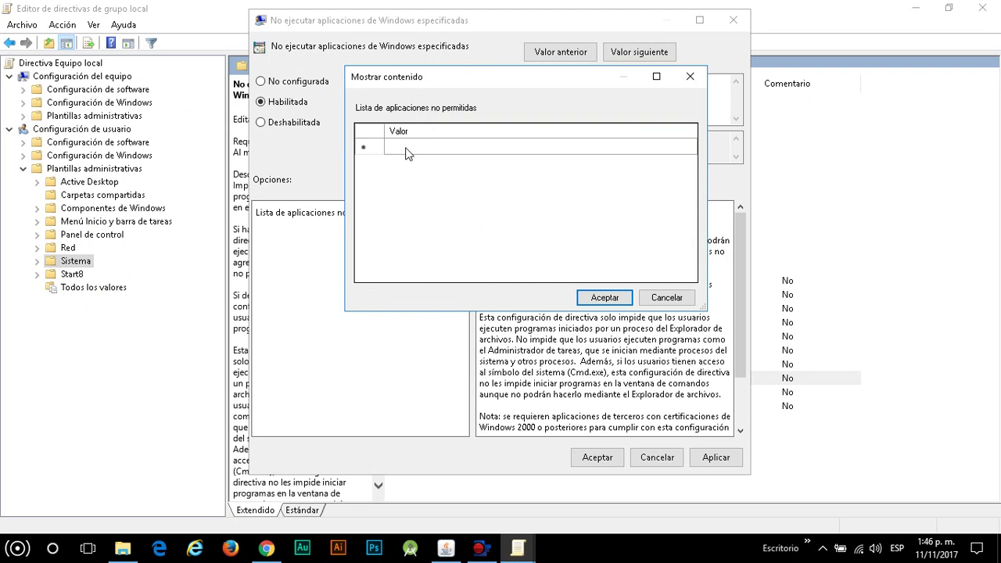
- Switch to File Explorer and copy the file name of adwcleaner_6.046 without renaming it
click(123, 548)
click(440, 229)
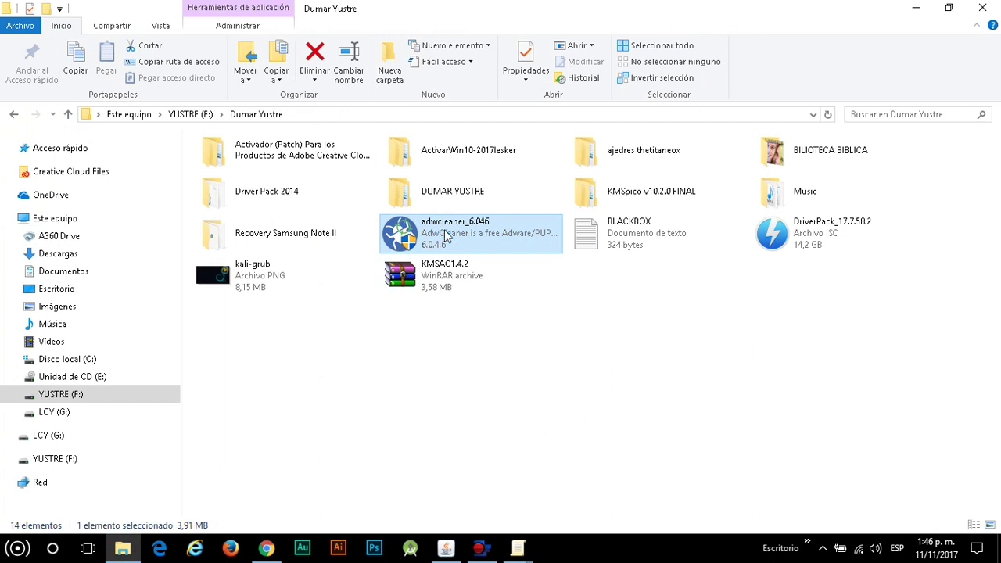
right_click(444, 228)
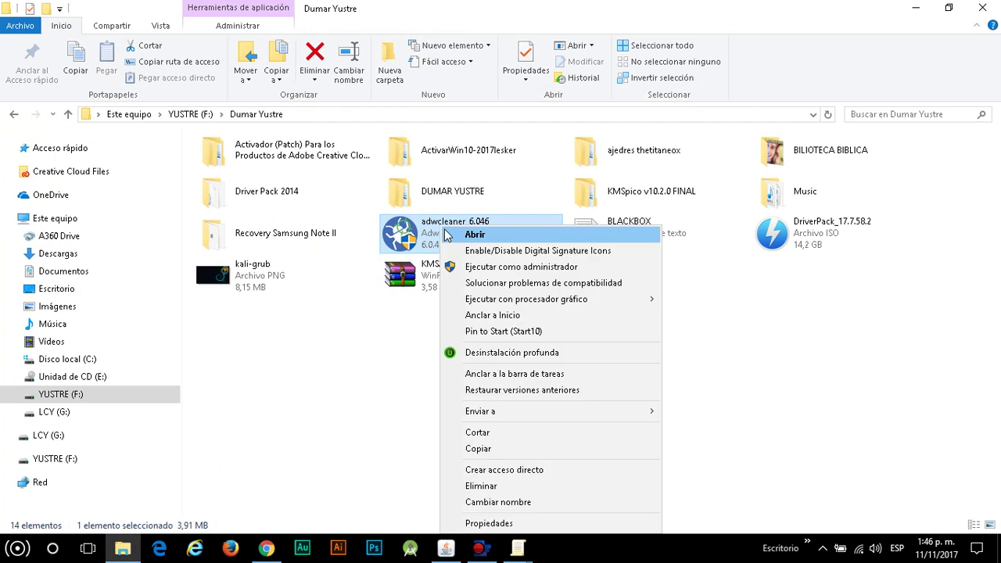
click(529, 504)
key(ctrl+c)
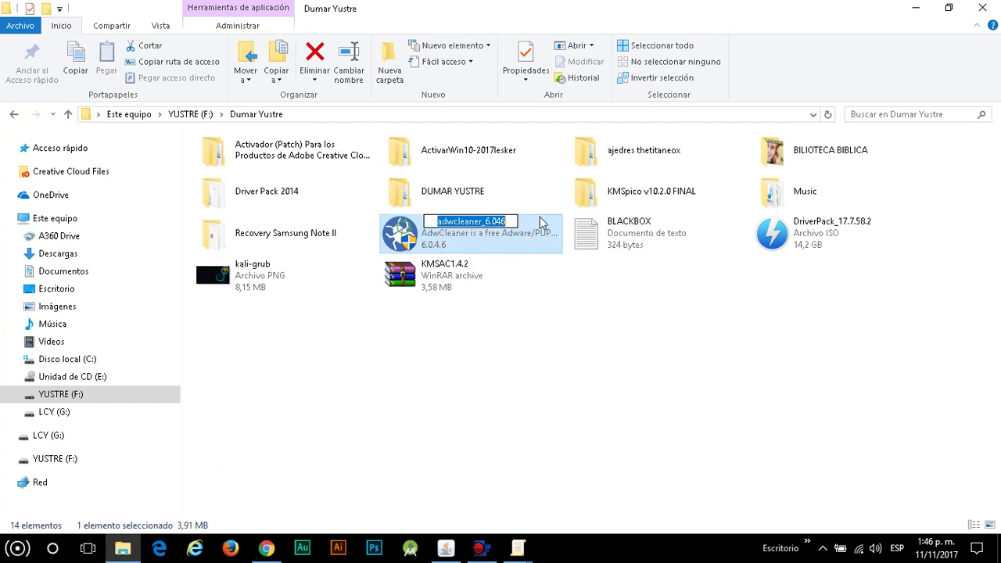
click(514, 318)
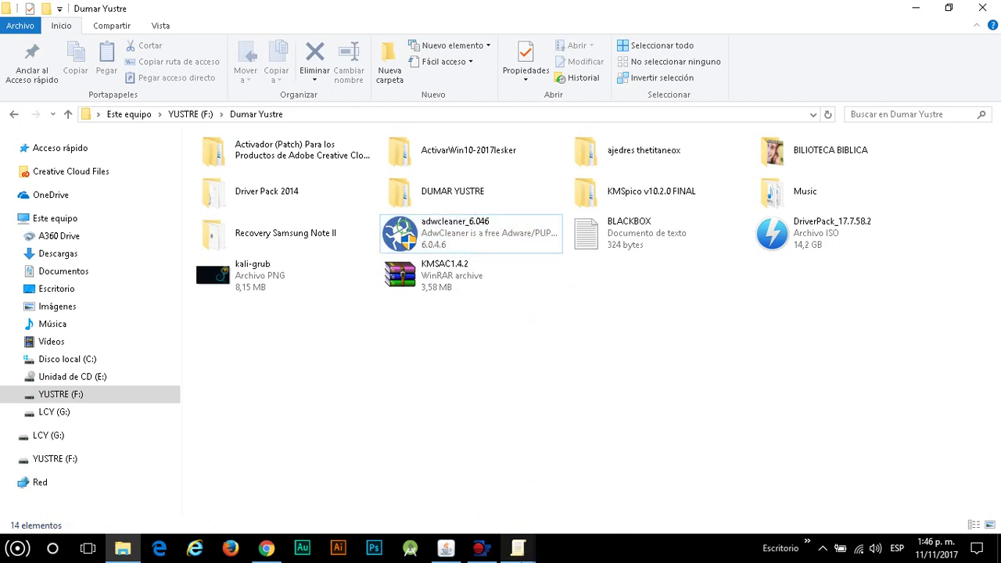
- Return to the policy editor, add adwcleaner_6.046.exe to the disallowed applications list, and apply the policy
mouse_move(517, 547)
click(571, 496)
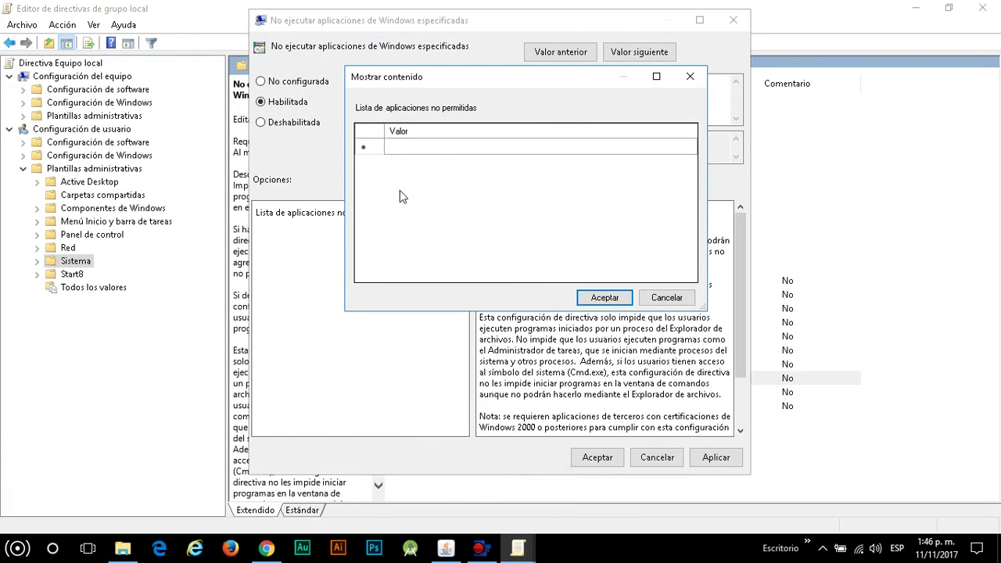
click(407, 146)
click(407, 145)
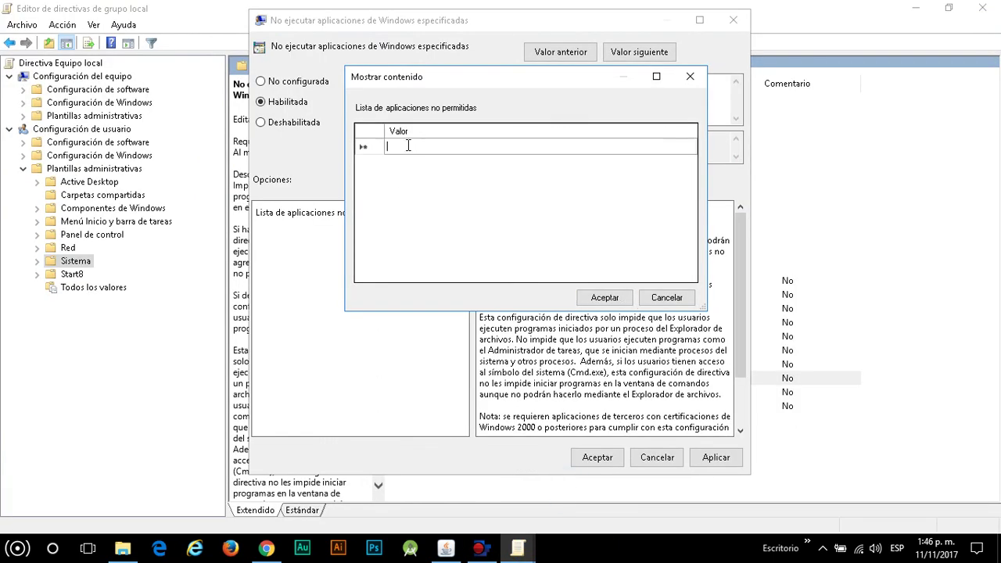
key(ctrl+v)
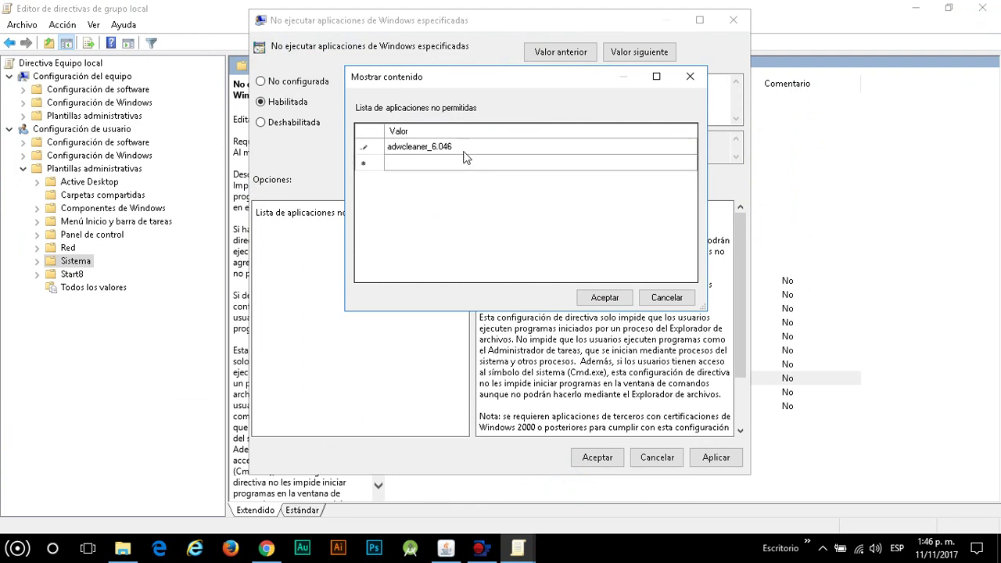
text(.exe)
click(606, 299)
click(720, 462)
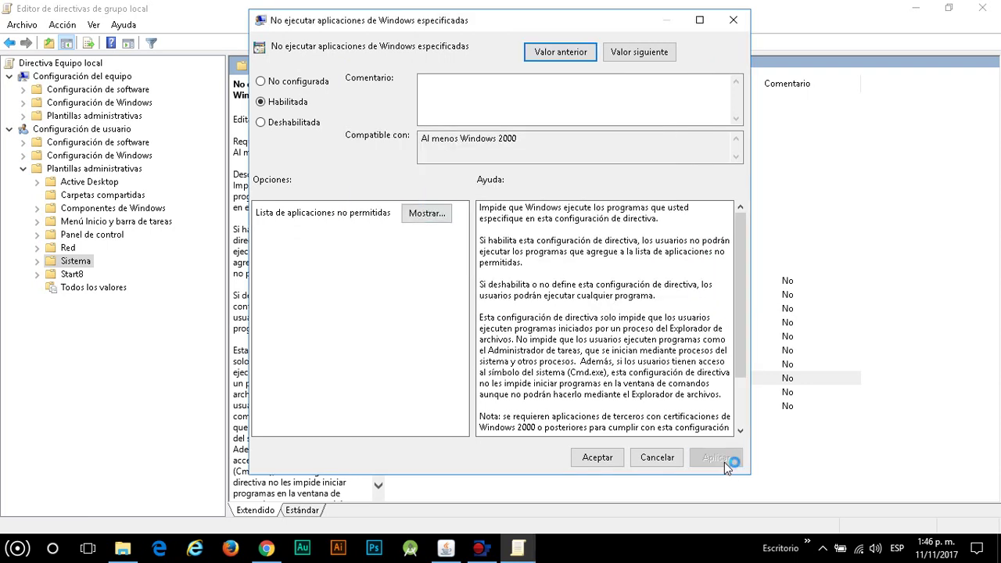
click(603, 461)
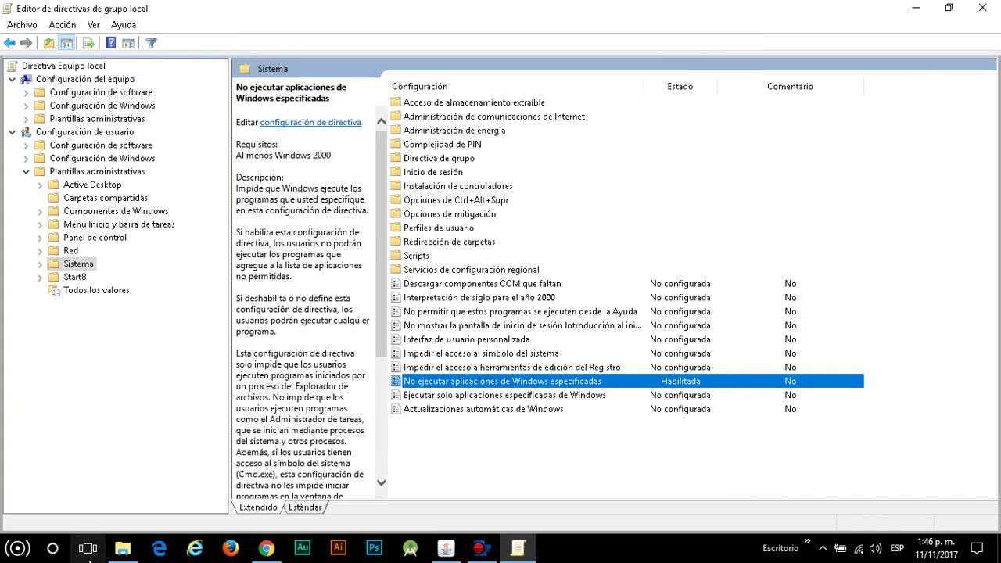
- Switch back to File Explorer and refresh the folder containing adwcleaner_6.046
click(123, 550)
right_click(516, 336)
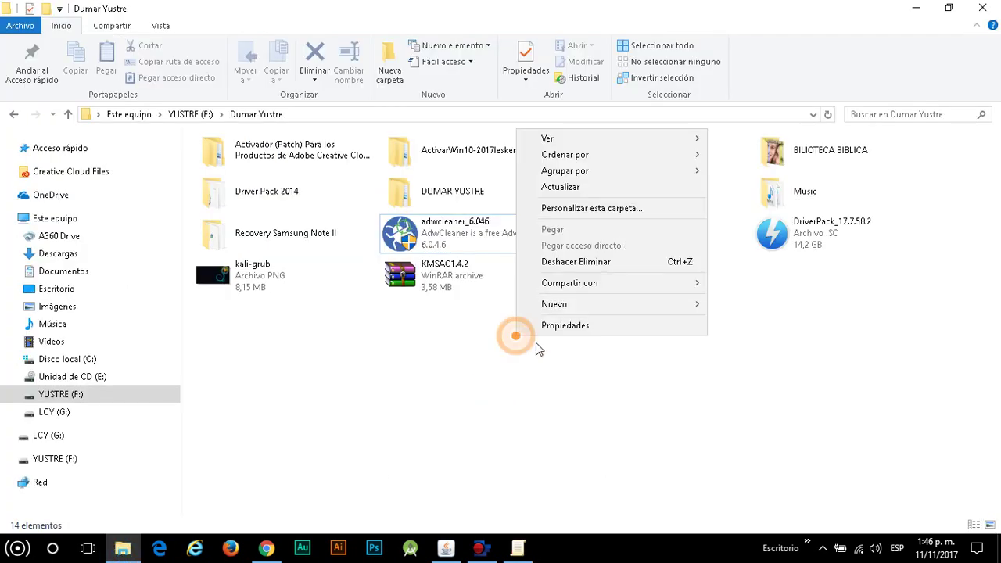
click(557, 189)
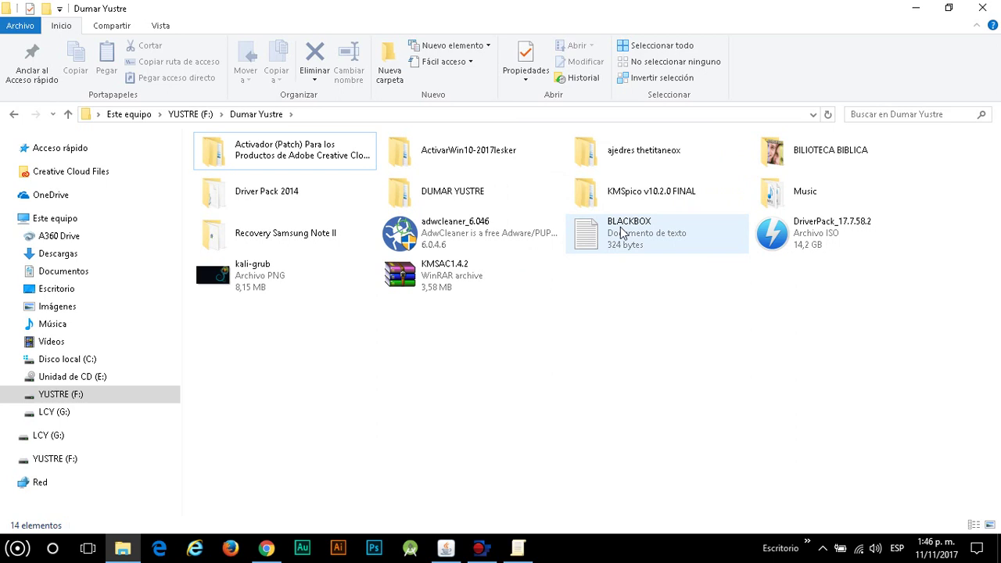
- Try to run adwcleaner_6.046 normally and as administrator, and open the folder listed directly above it
click(458, 247)
double_click(459, 247)
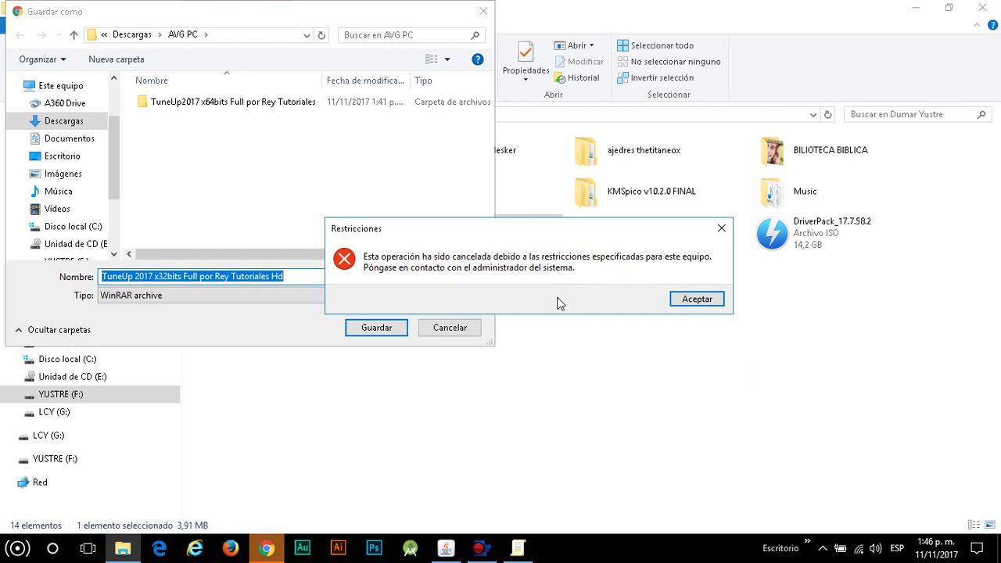
click(696, 301)
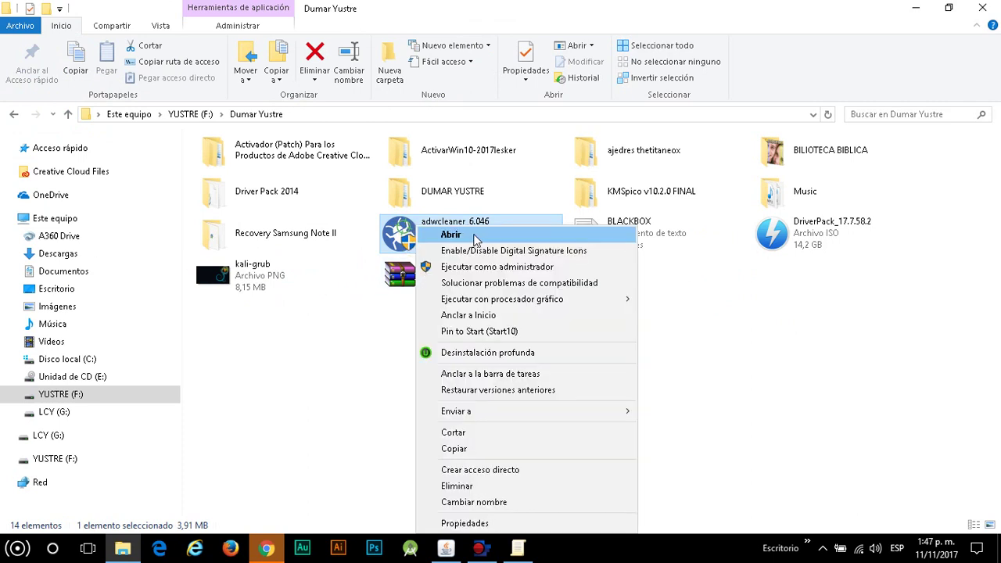
click(500, 266)
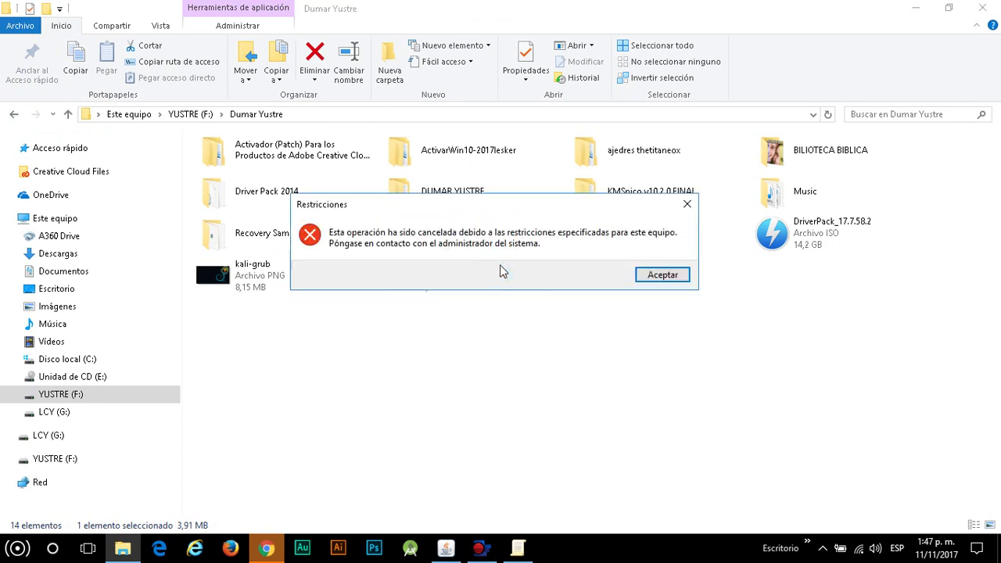
click(667, 275)
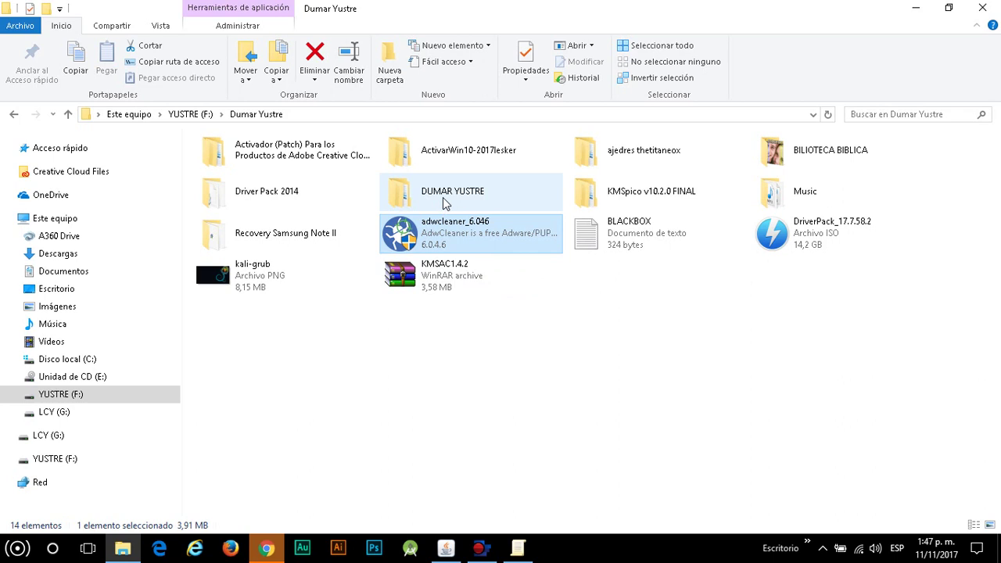
click(443, 204)
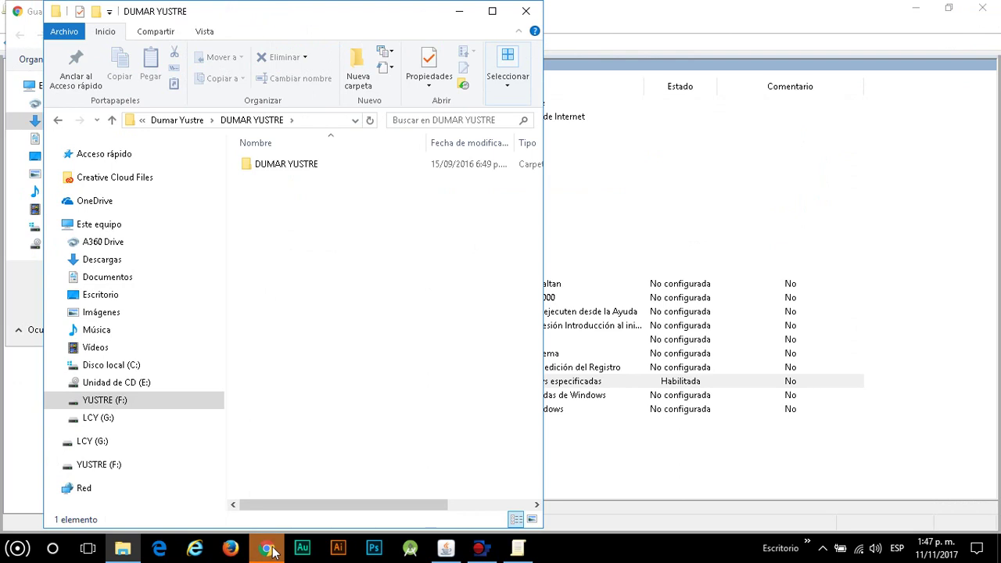
- Switch to Chrome, save the TuneUp 2017 x32bits archive in the AVG PC folder under Descargas, and minimize the browser
mouse_move(272, 552)
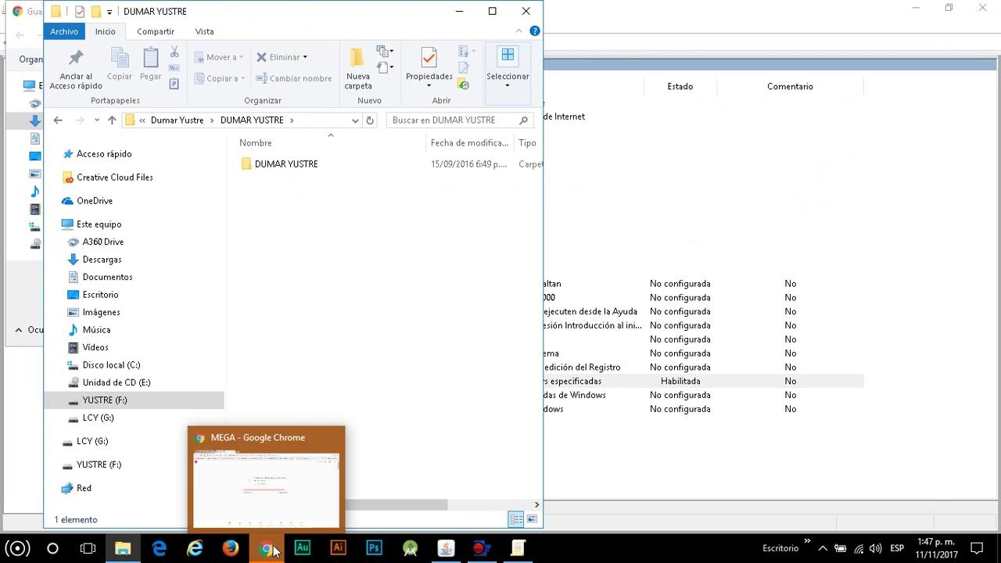
click(264, 499)
click(74, 122)
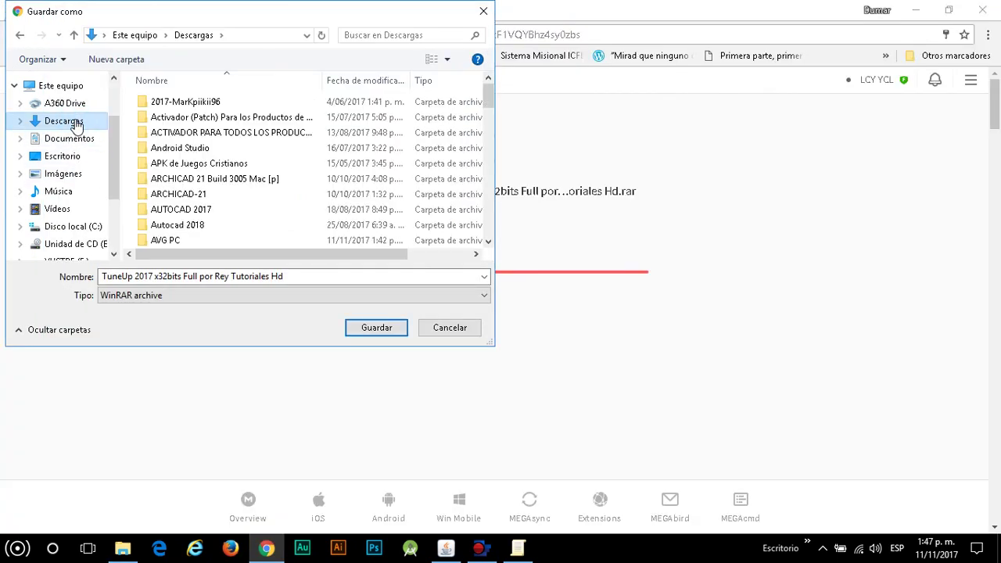
click(165, 240)
click(379, 326)
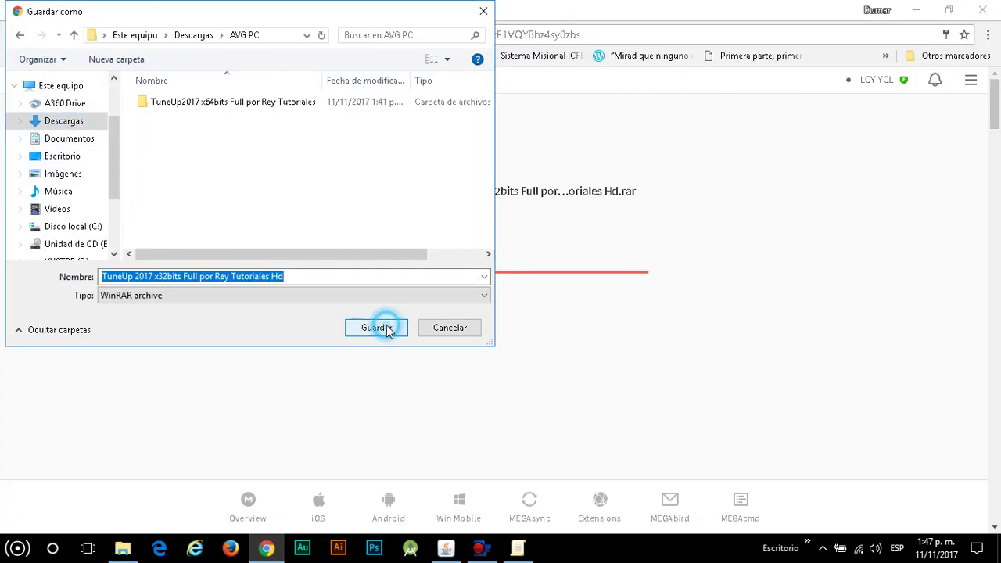
click(383, 326)
click(918, 10)
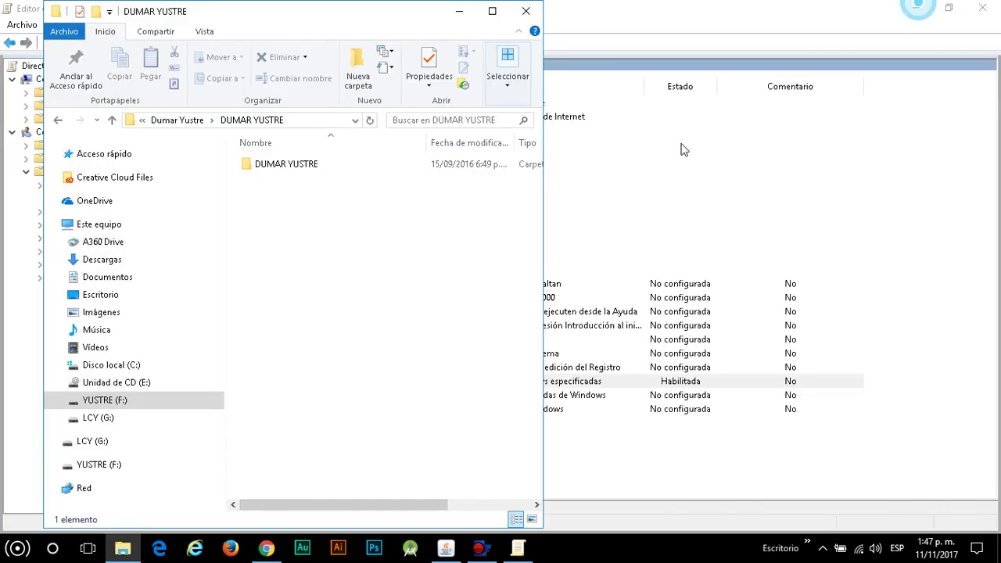
- Maximize the File Explorer window and go through the nested folders to the installers in DESCARGAS
click(492, 11)
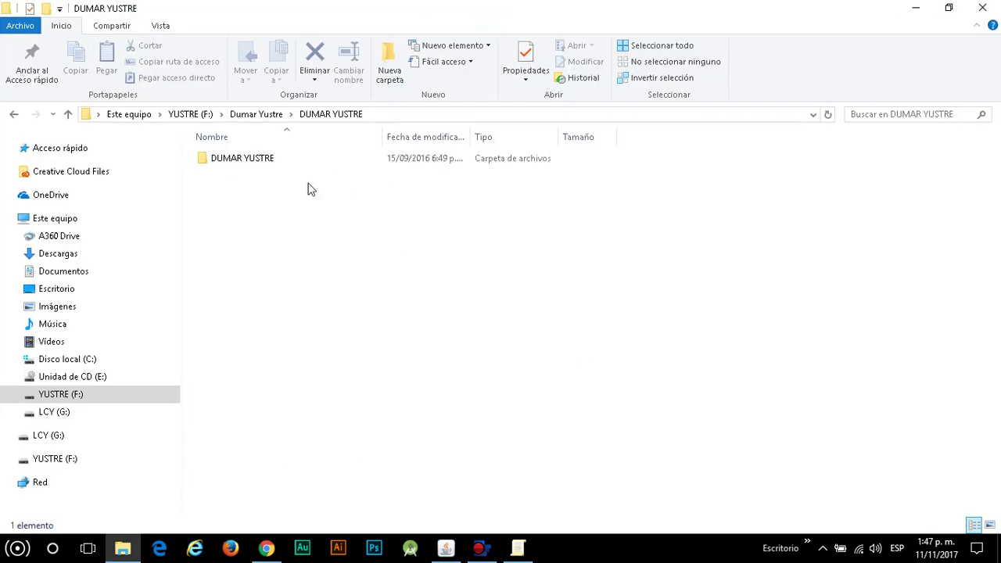
double_click(270, 161)
click(257, 162)
double_click(257, 160)
double_click(259, 159)
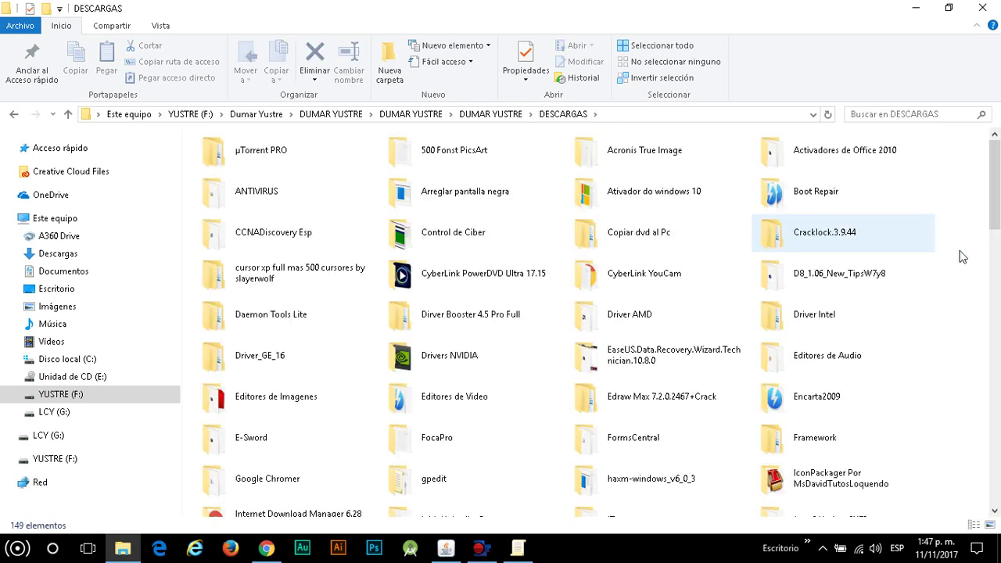
scroll(995, 313, down, 1)
click(995, 353)
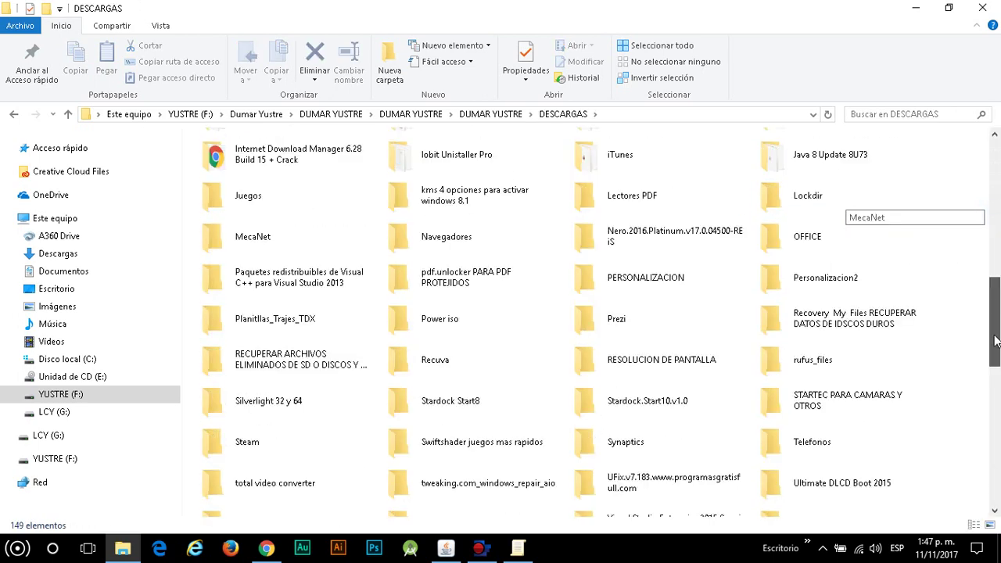
drag(995, 313, 995, 360)
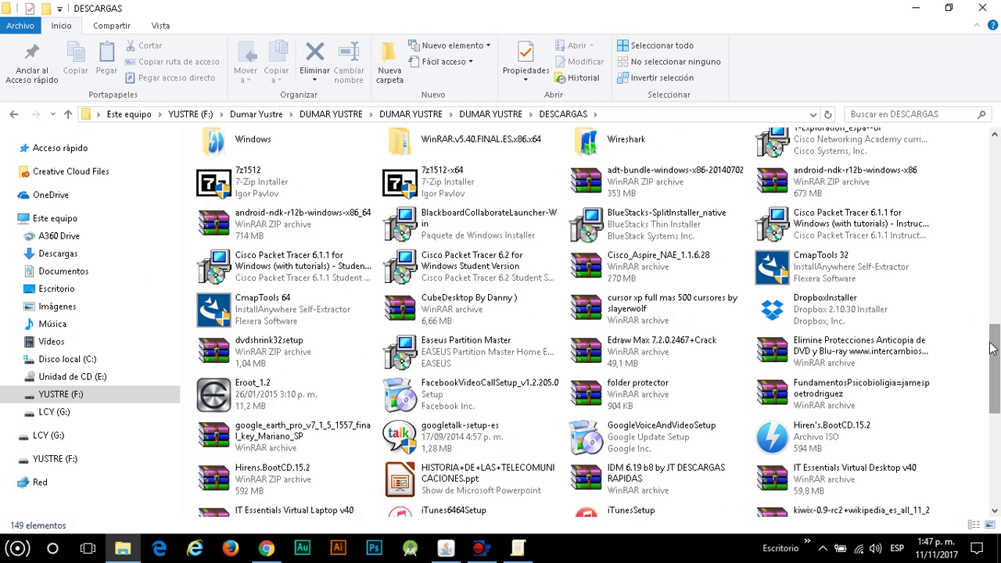
double_click(811, 227)
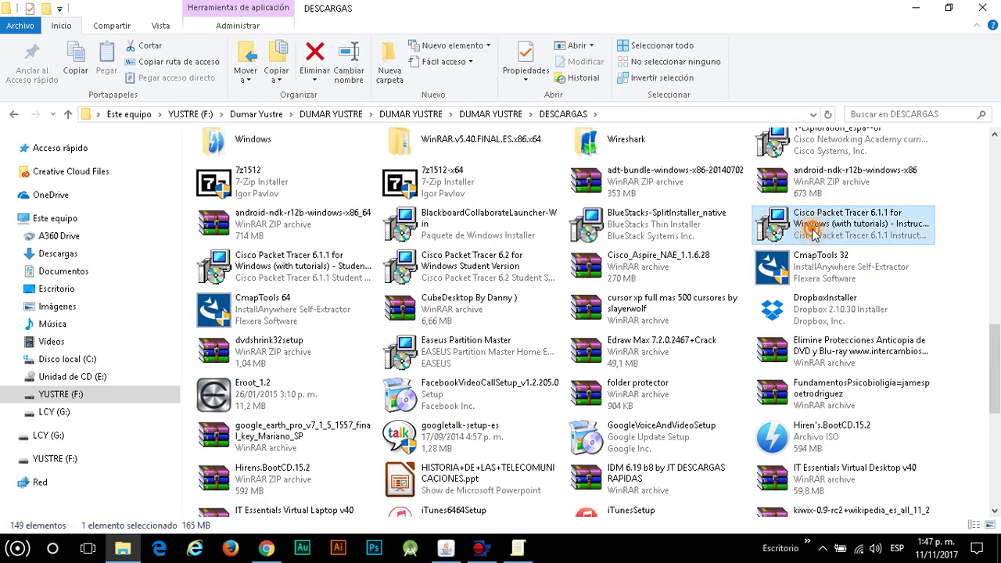
right_click(811, 227)
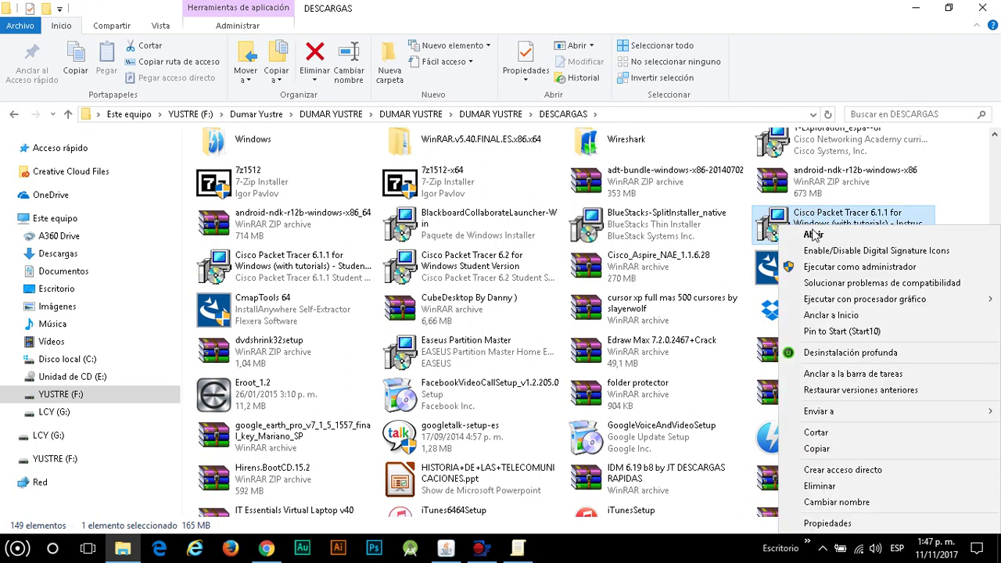
click(864, 504)
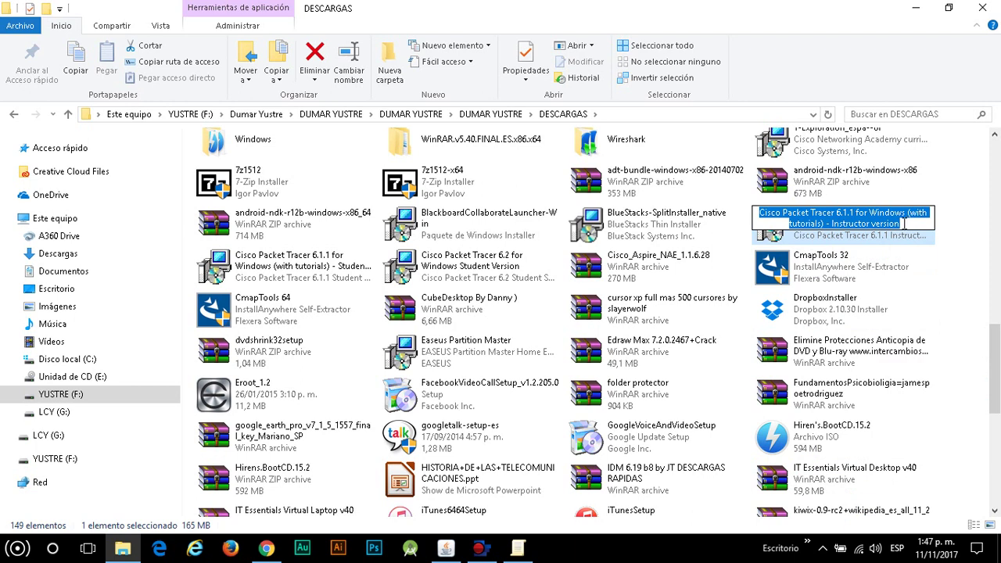
- Copy the file name of the CmapTools 32 installer without renaming it
double_click(835, 254)
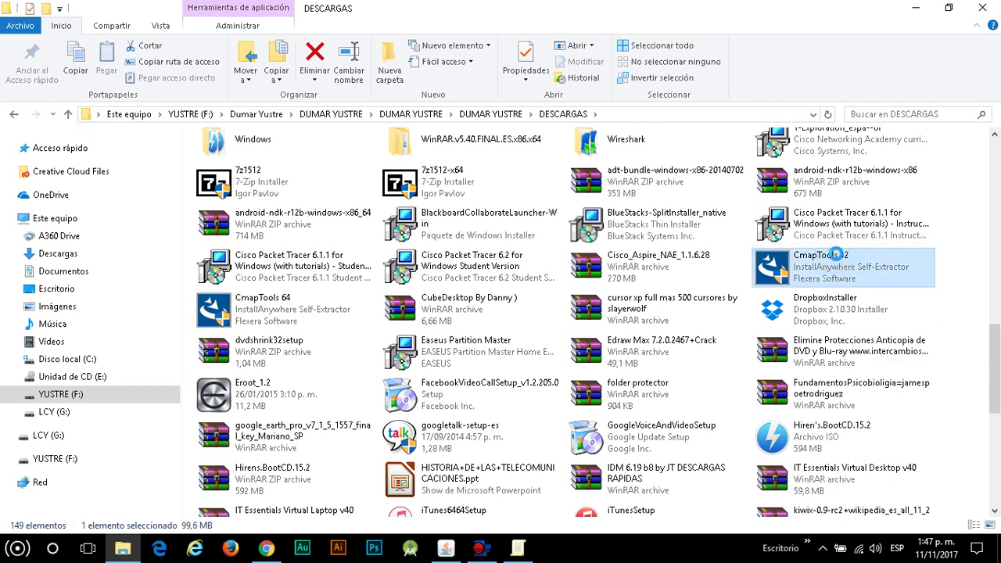
right_click(835, 254)
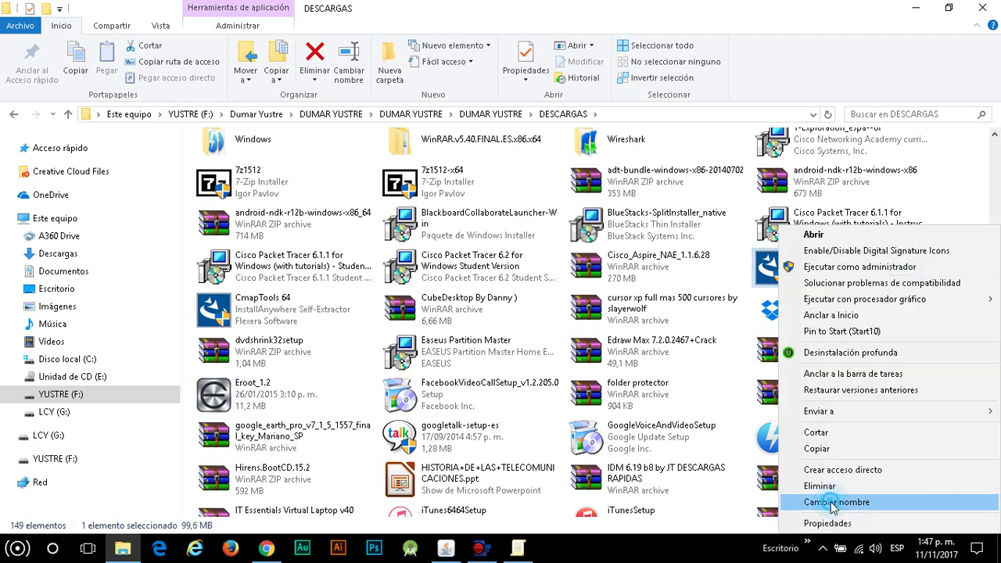
click(860, 500)
key(ctrl+c)
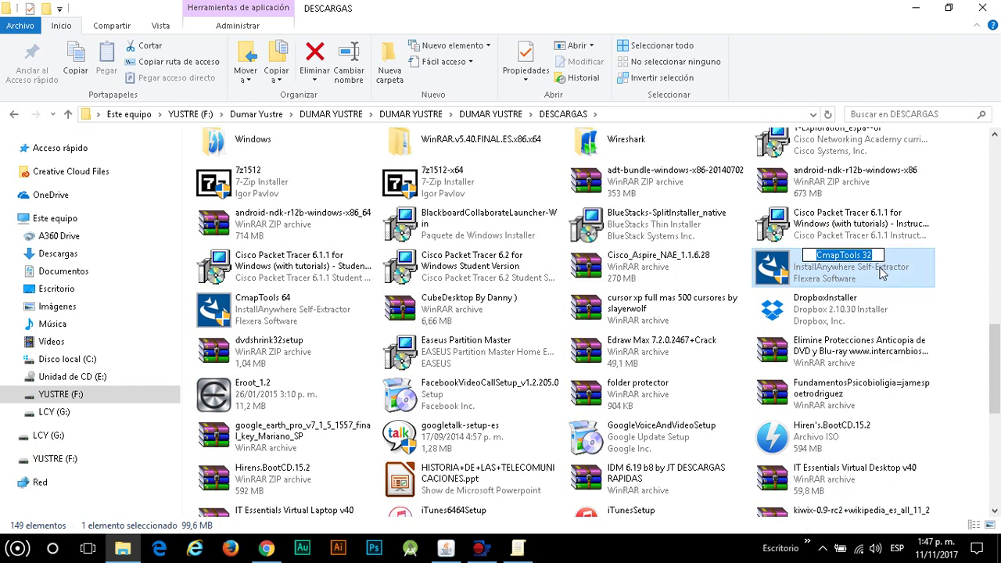
right_click(857, 259)
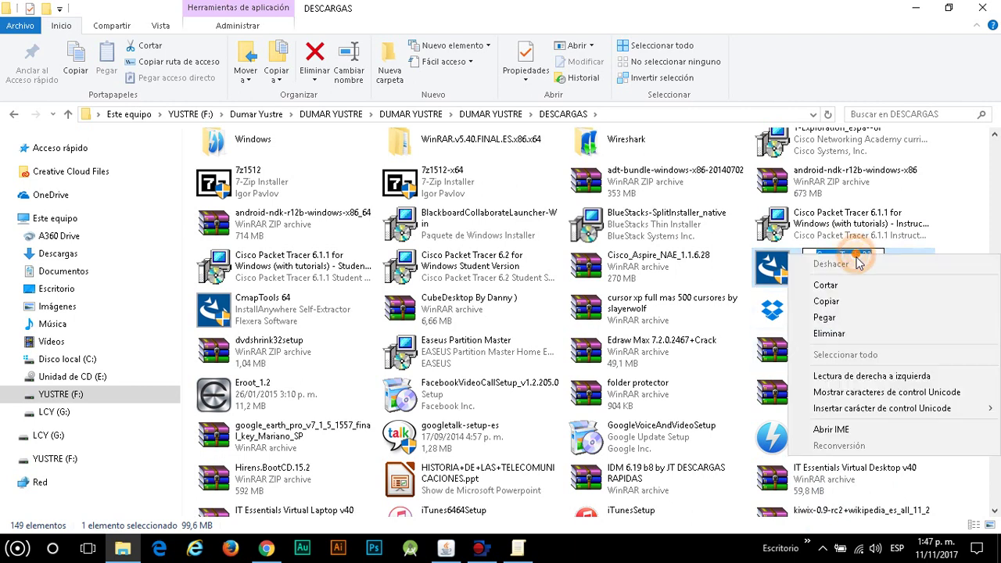
click(825, 301)
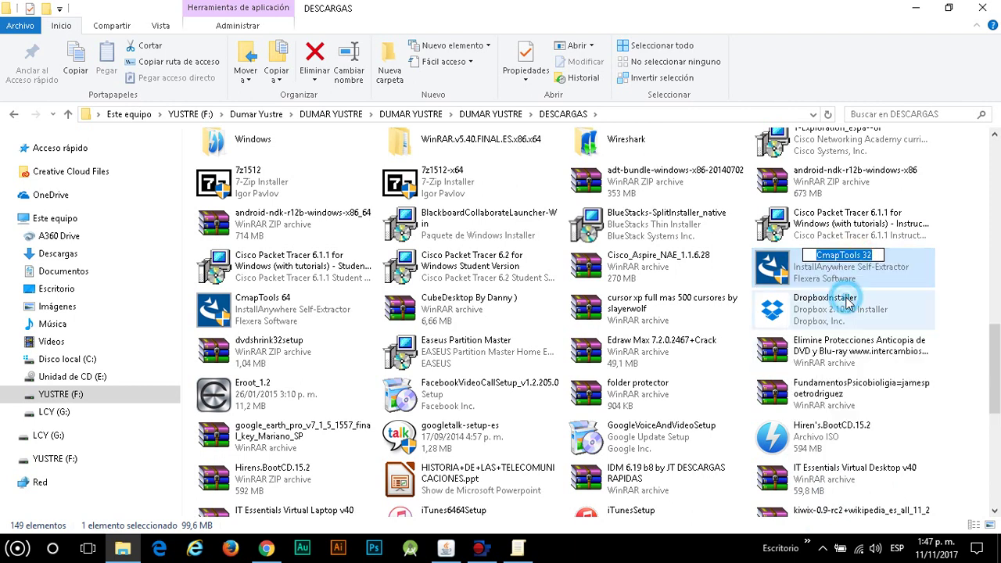
- Switch to the Local Group Policy Editor and open the disallowed applications list of "No ejecutar aplicaciones de Windows especificadas"
click(529, 552)
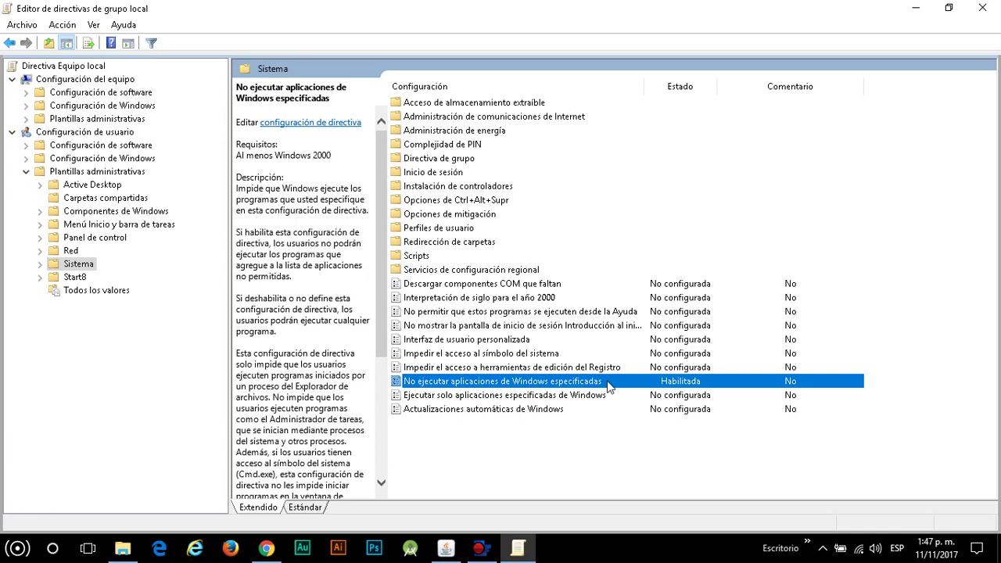
right_click(616, 386)
click(676, 389)
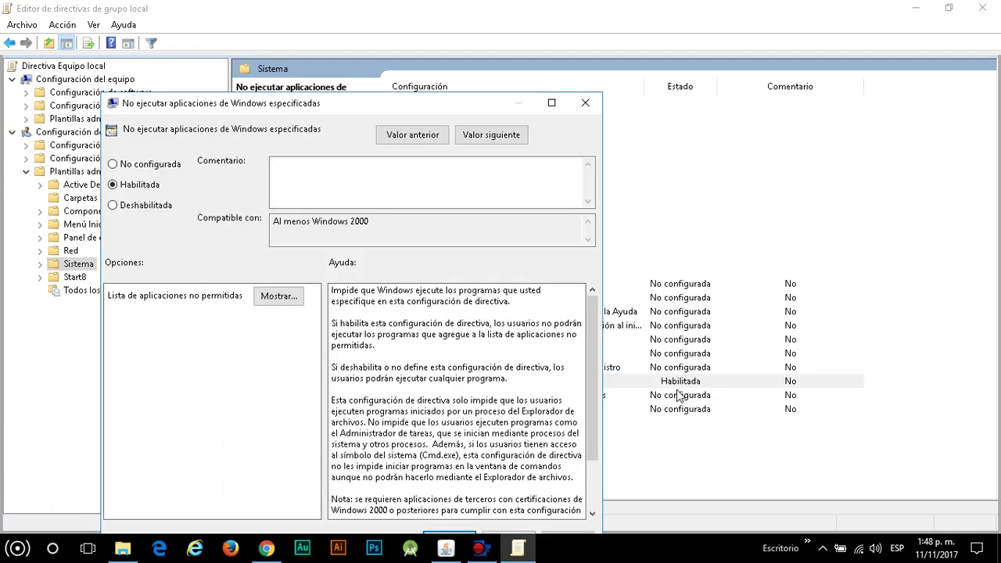
drag(296, 102, 365, 55)
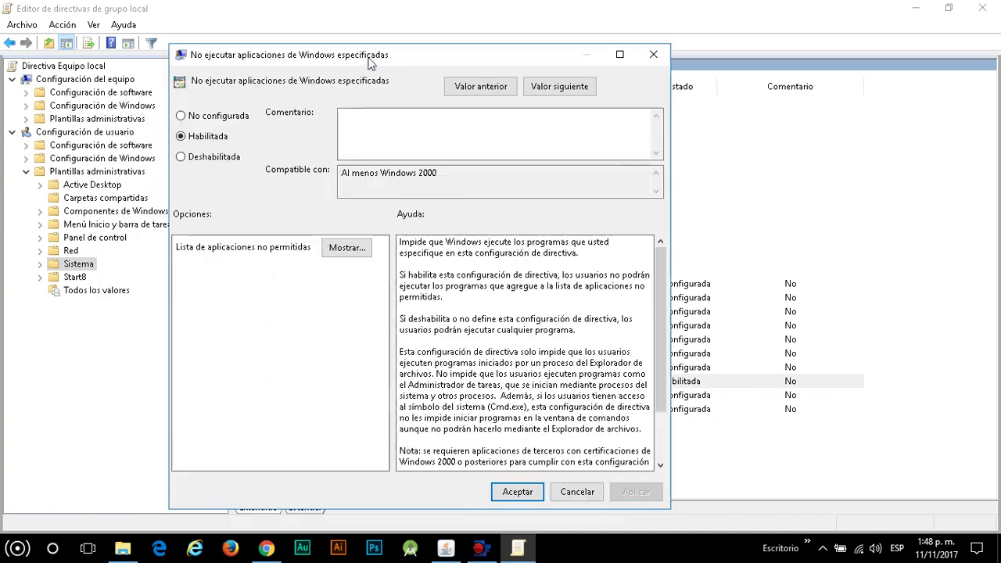
click(338, 247)
- Add CmapTools 32.exe as a new entry in the disallowed applications list and apply the policy
click(192, 213)
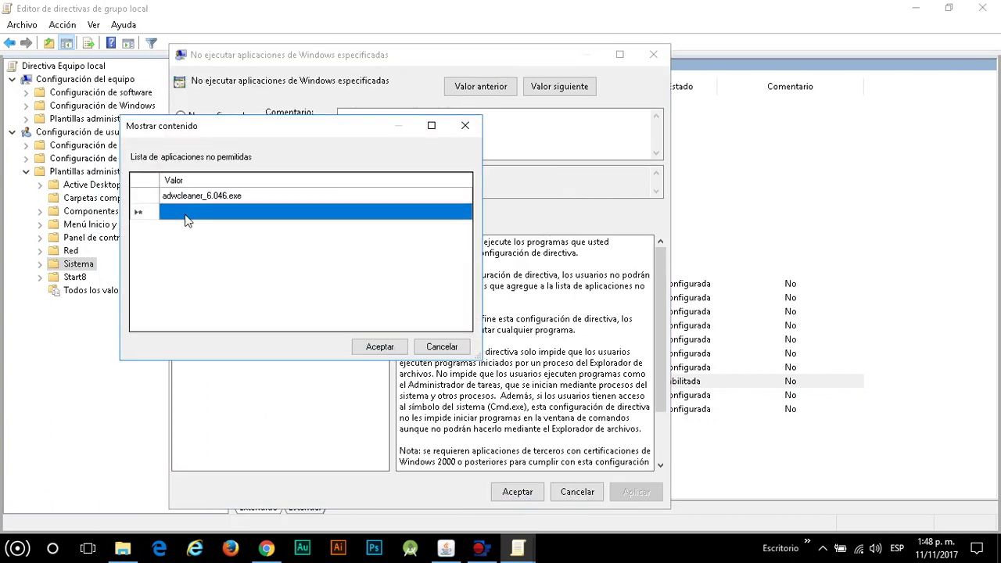
click(192, 212)
key(ctrl+v)
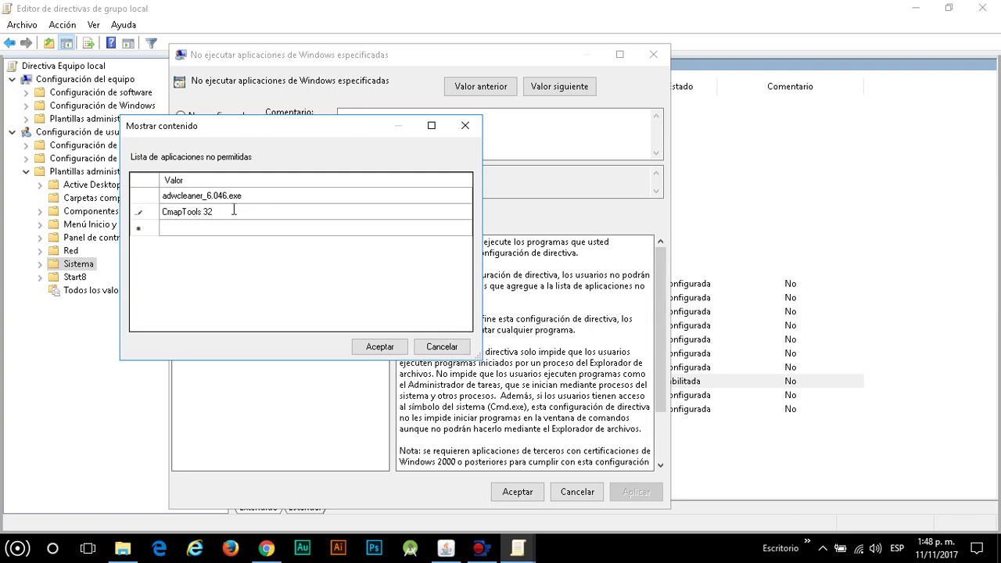
right_click(220, 213)
click(222, 213)
click(379, 346)
click(636, 491)
click(530, 498)
- Switch to File Explorer and try to run CmapTools 32 to test the restriction
click(123, 548)
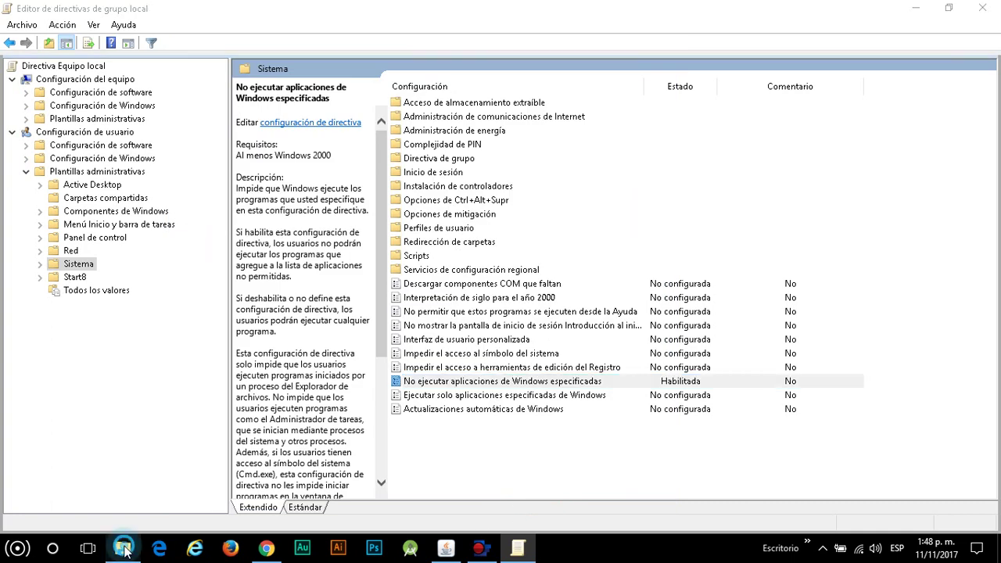
double_click(816, 500)
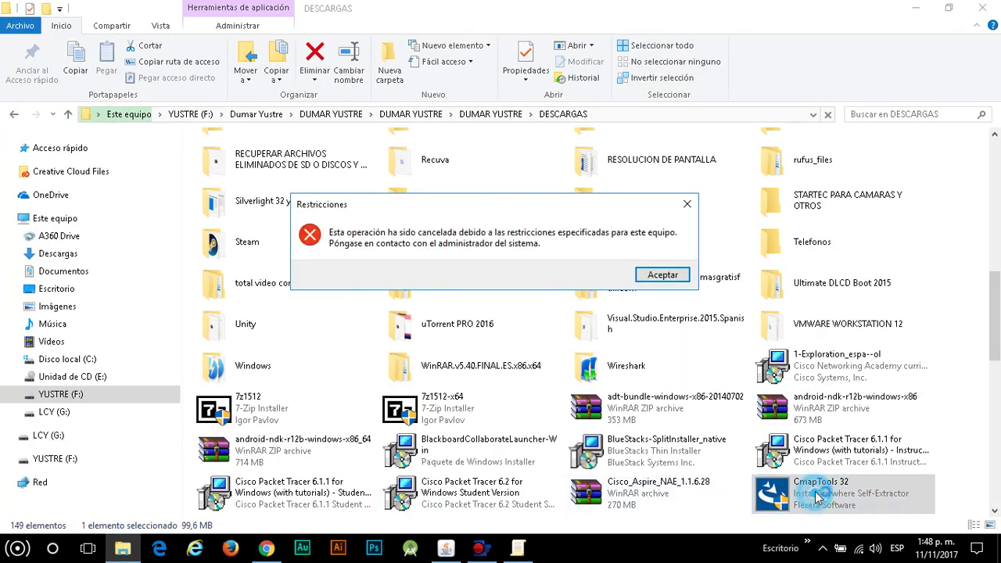
drag(472, 204, 533, 228)
click(723, 291)
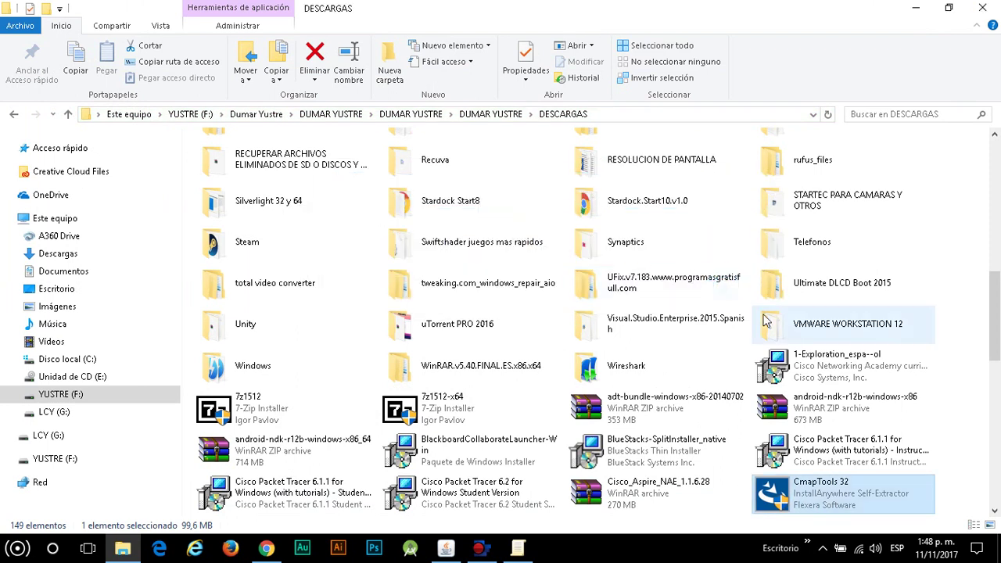
- Return to the policy editor and reopen the disallowed applications list of "No ejecutar aplicaciones de Windows especificadas"
click(518, 549)
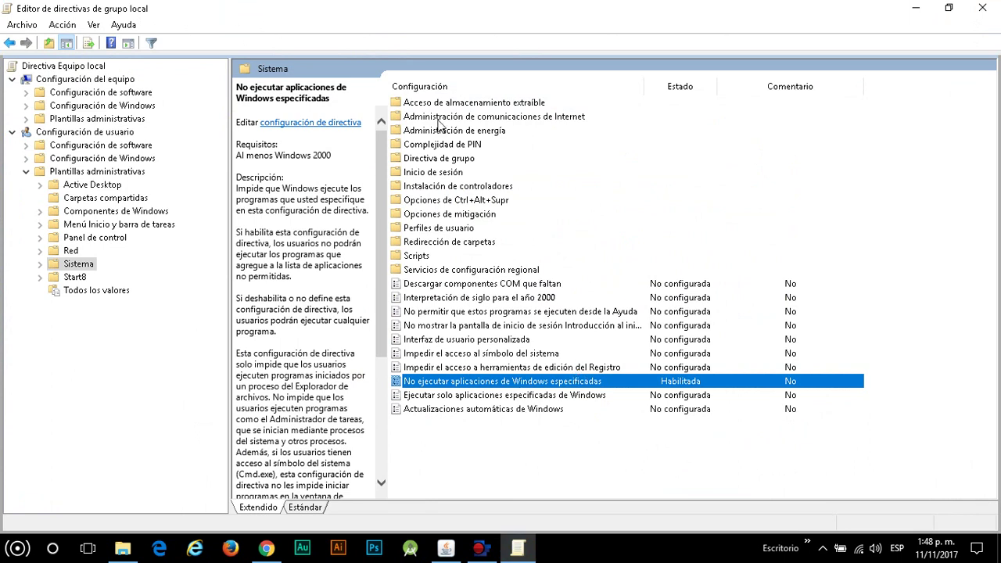
right_click(553, 385)
click(586, 391)
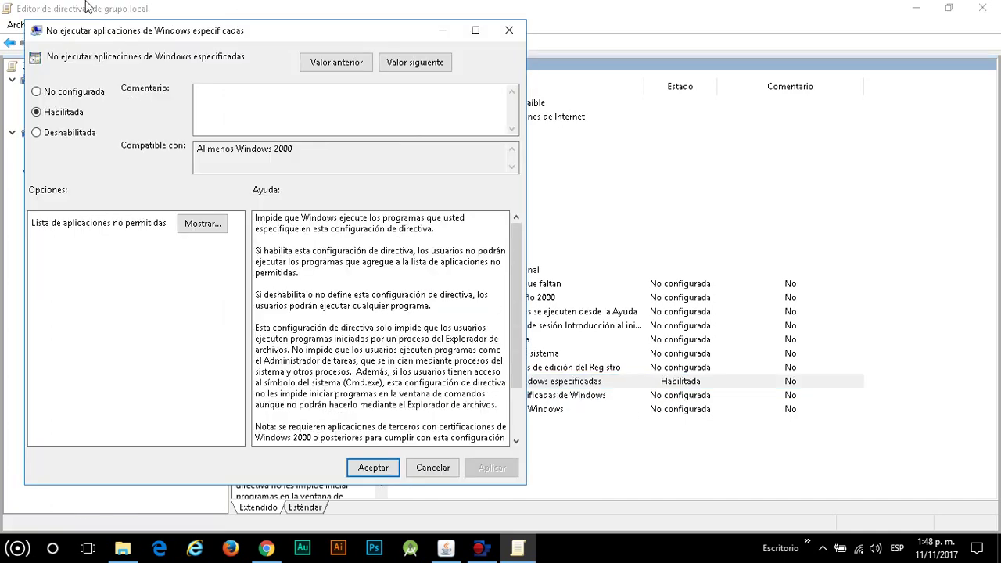
drag(125, 29, 335, 35)
click(411, 228)
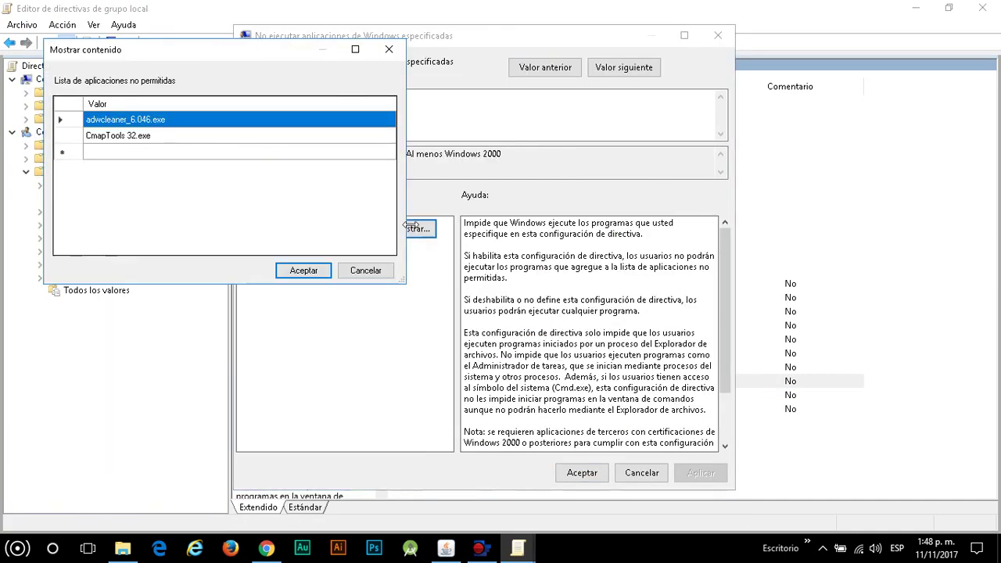
- Delete all entries from the disallowed applications list and try to accept the empty list
click(67, 106)
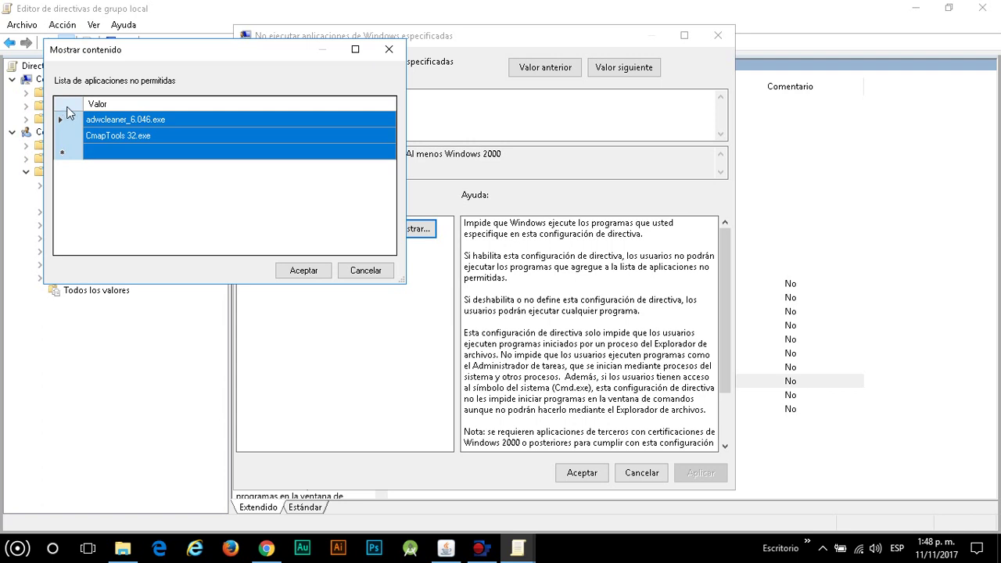
key(Delete)
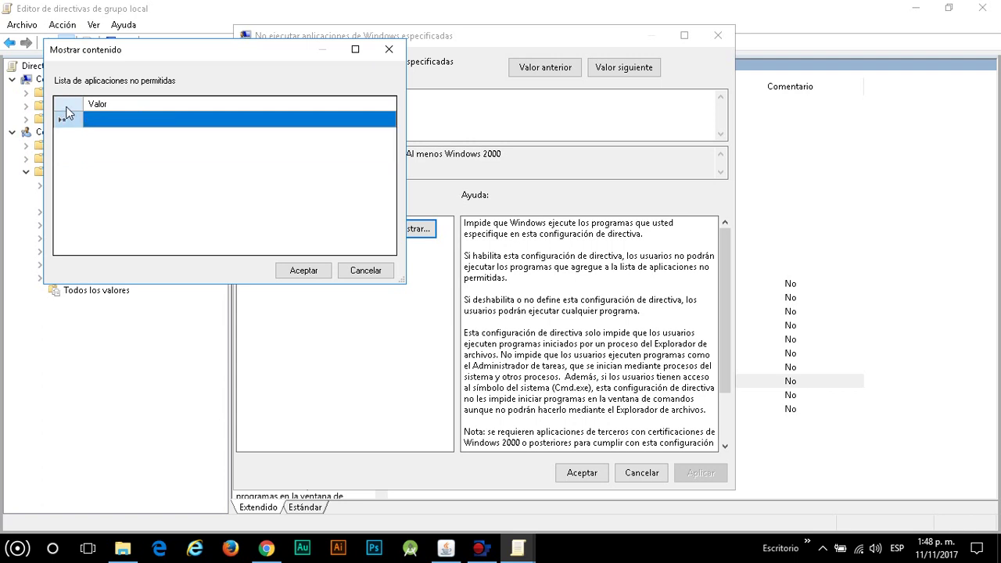
click(315, 270)
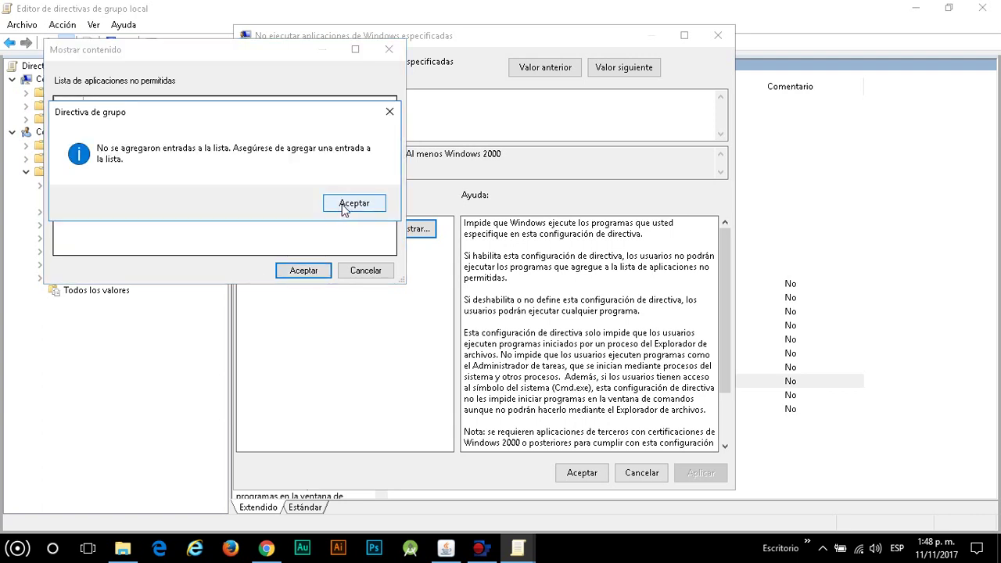
click(344, 205)
- Enter ** as a placeholder value in the disallowed applications list, then accept the list and the policy settings
click(122, 119)
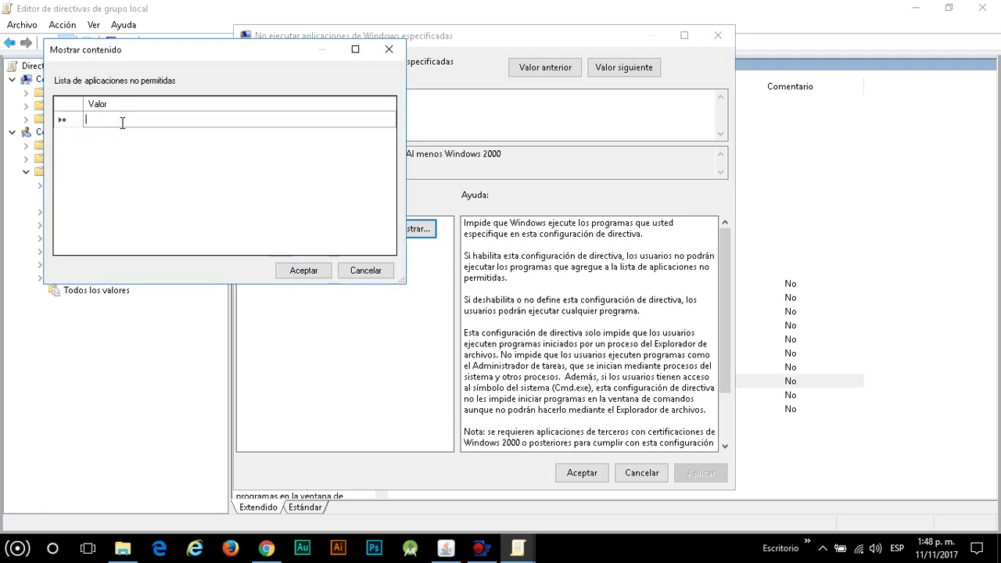
text(i)
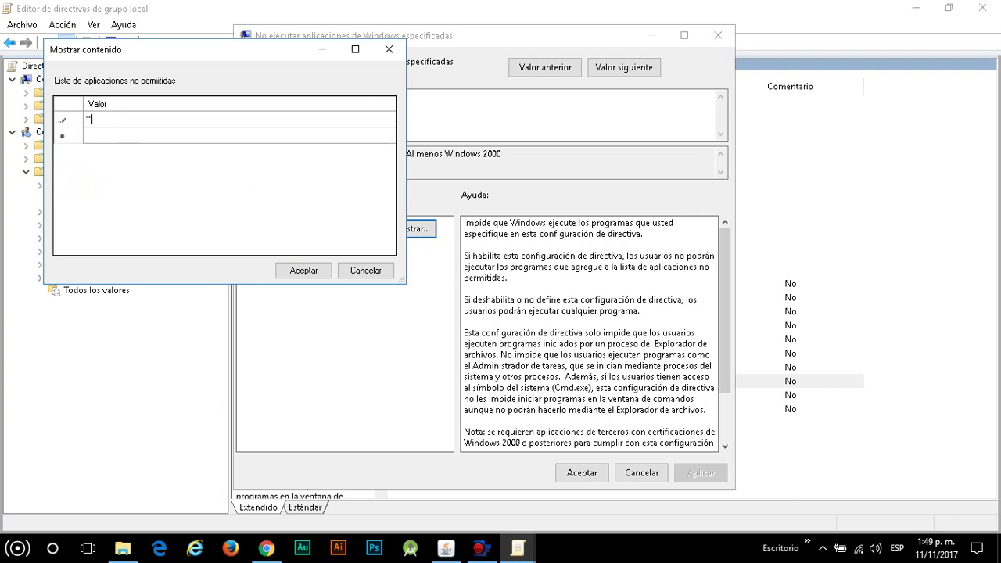
key(Return)
click(127, 117)
click(303, 270)
click(593, 475)
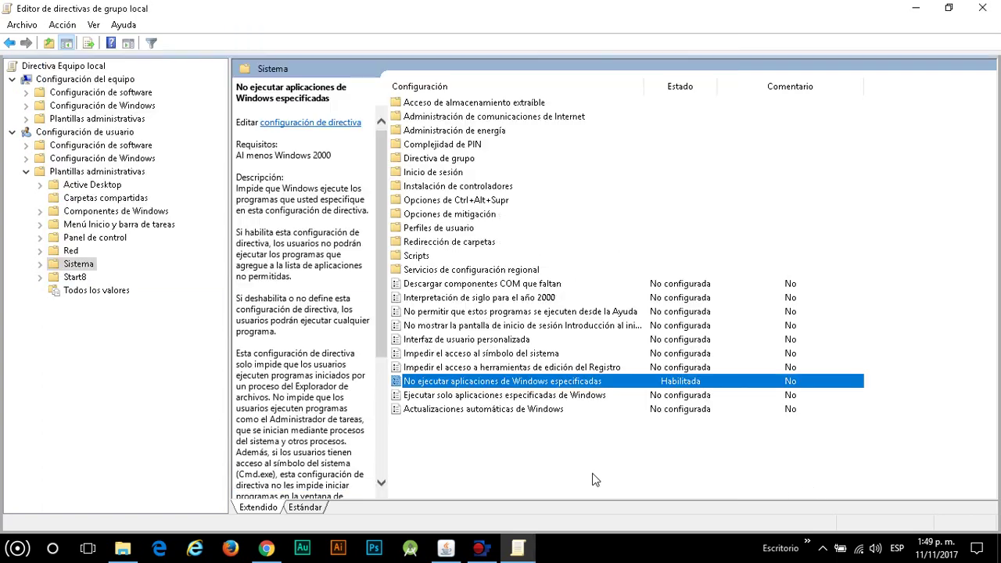
- Switch to File Explorer, run CmapTools 32 from the DESCARGAS folder to test access, and cancel its installer
click(123, 547)
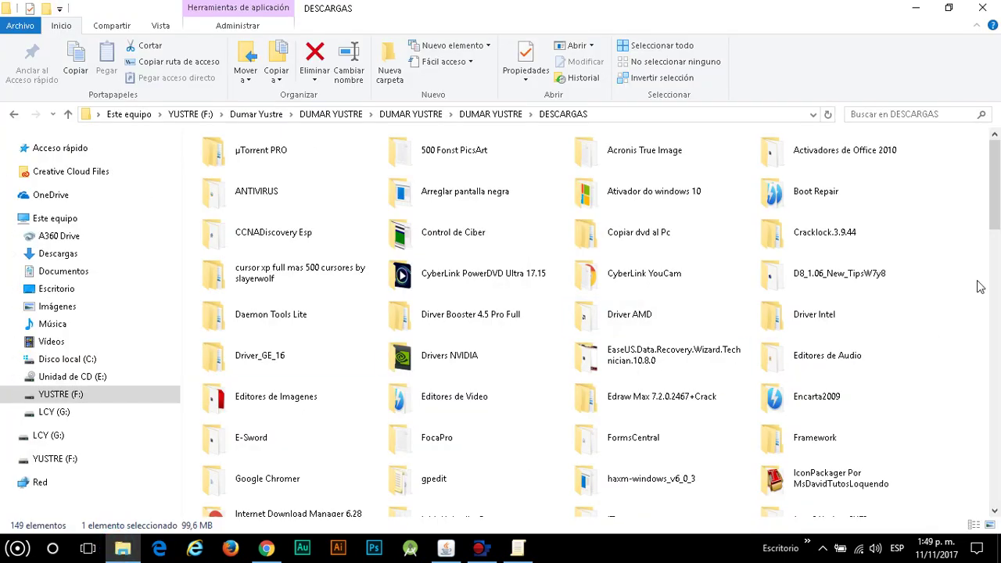
drag(996, 213, 994, 370)
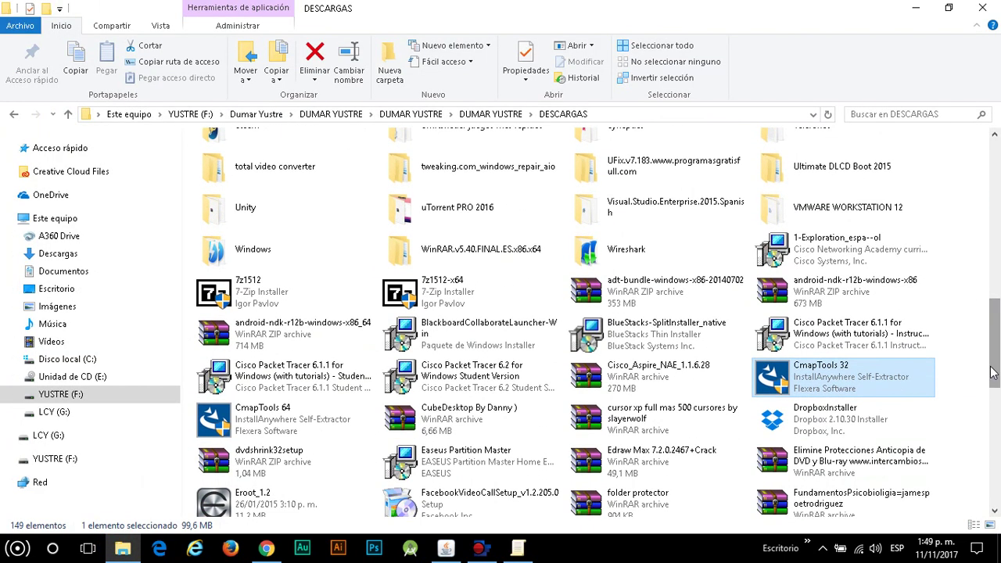
double_click(816, 379)
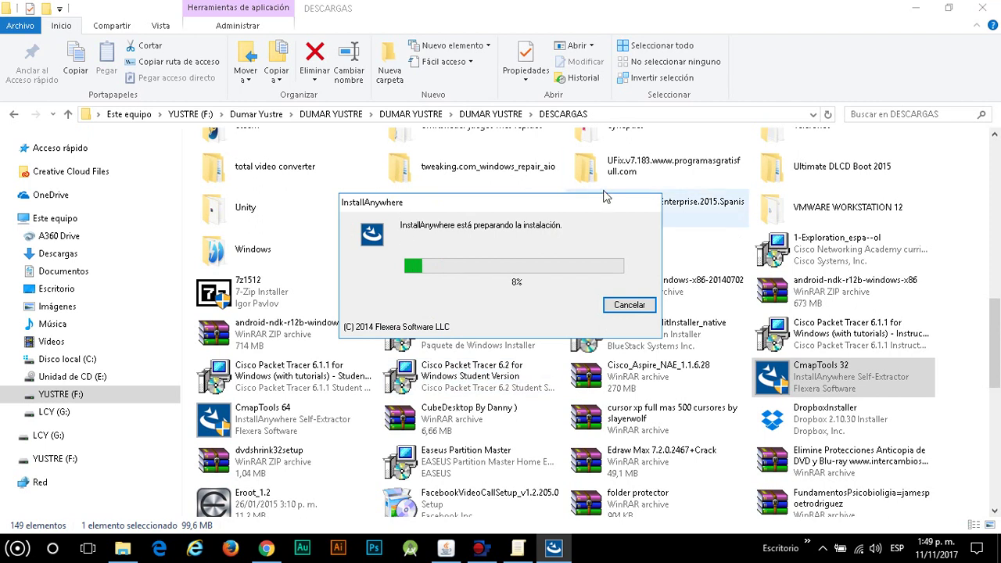
click(621, 307)
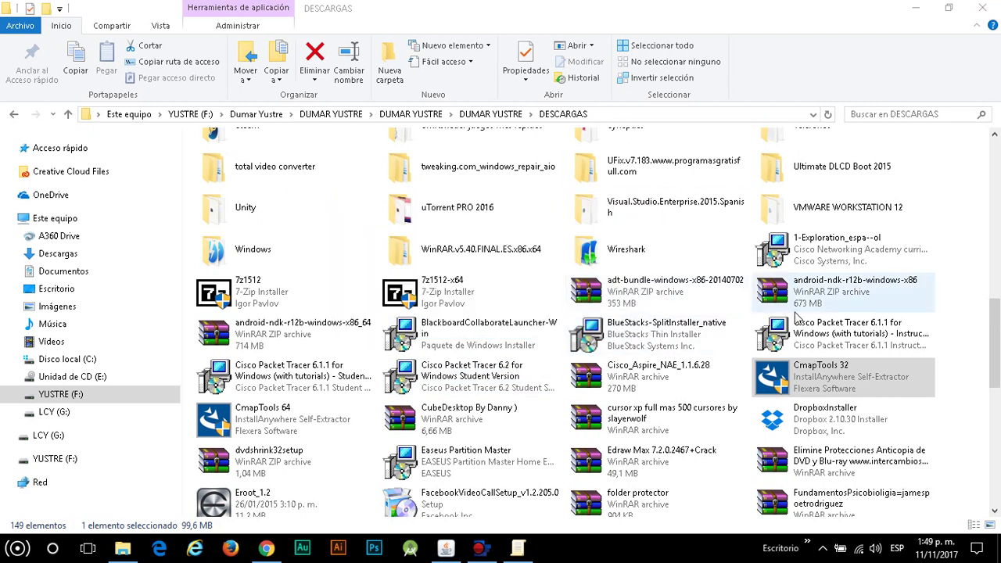
- Run adwcleaner_6.046 from the main folder on drive F: to test access, and close its terms of use window
click(59, 394)
double_click(268, 162)
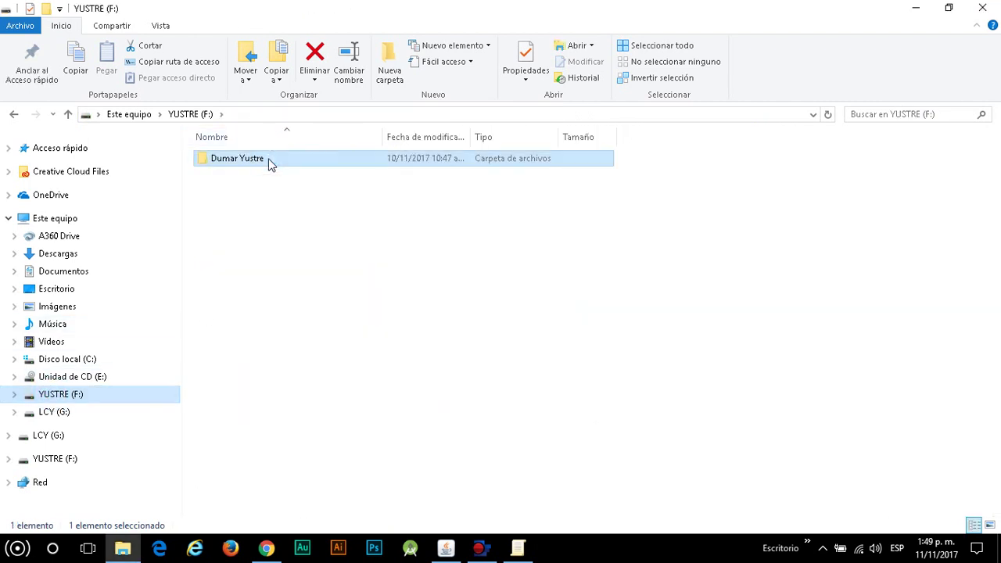
double_click(457, 245)
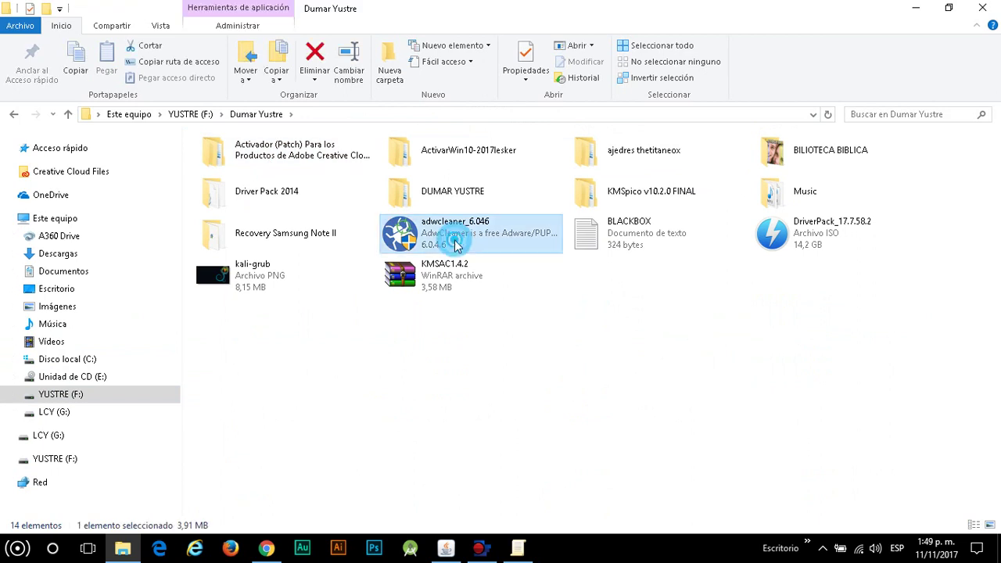
click(445, 389)
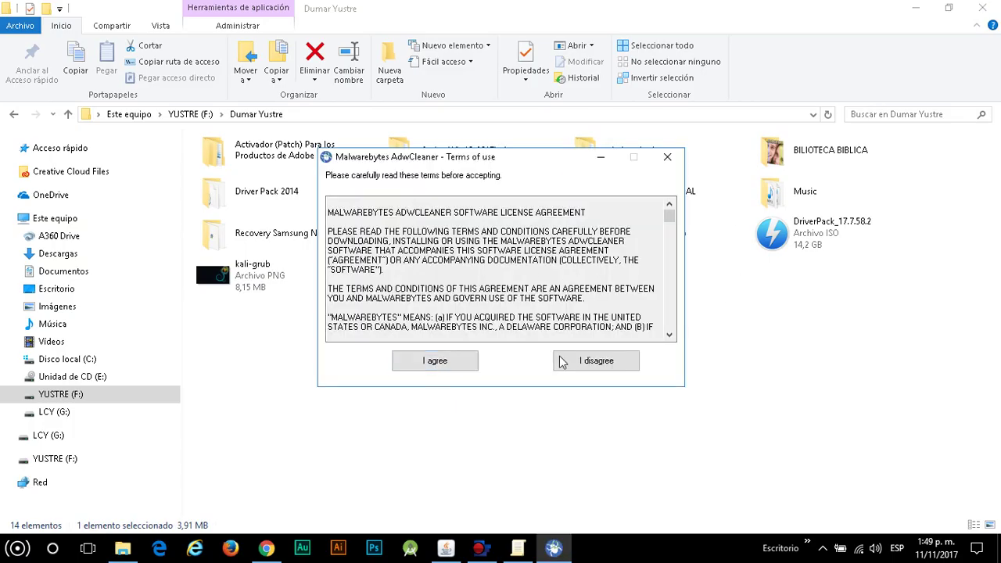
click(667, 158)
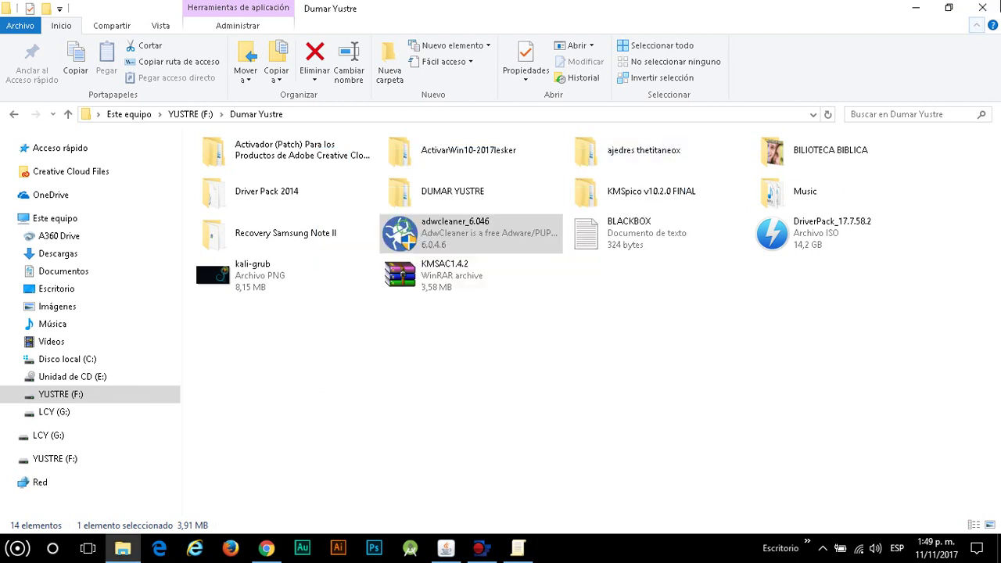
- Minimize the File Explorer and policy editor windows to return to the desktop
click(921, 9)
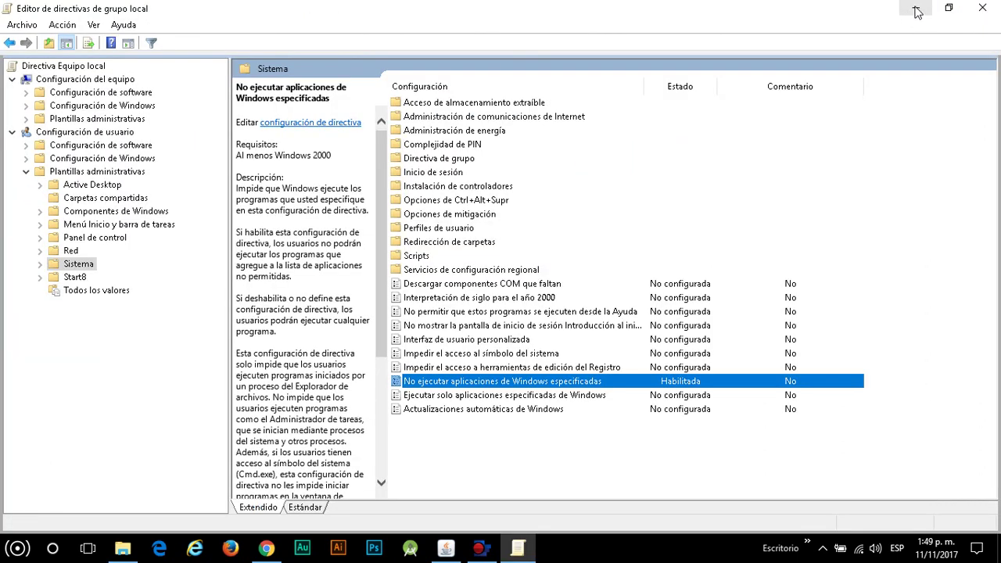
click(917, 11)
right_click(788, 138)
click(833, 184)
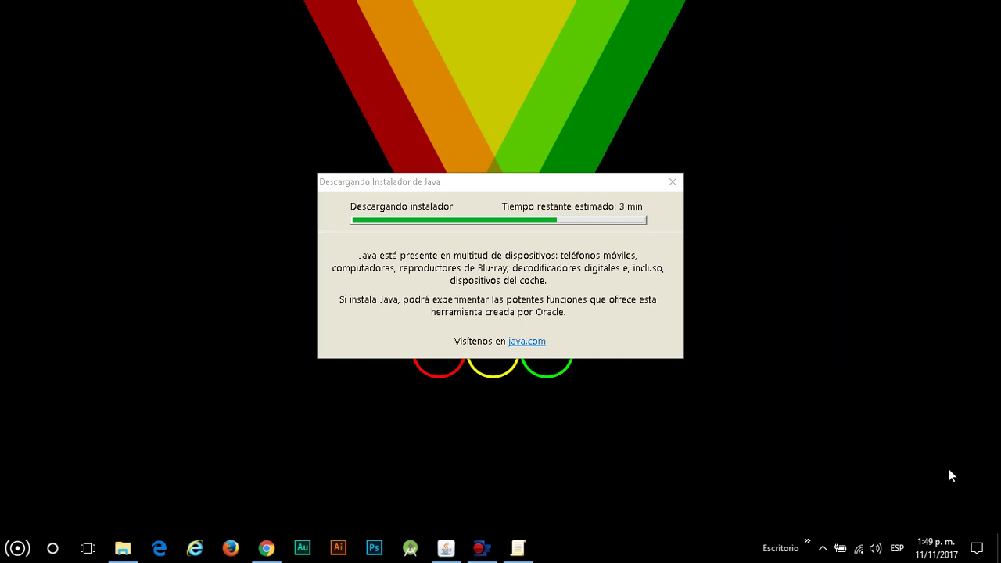